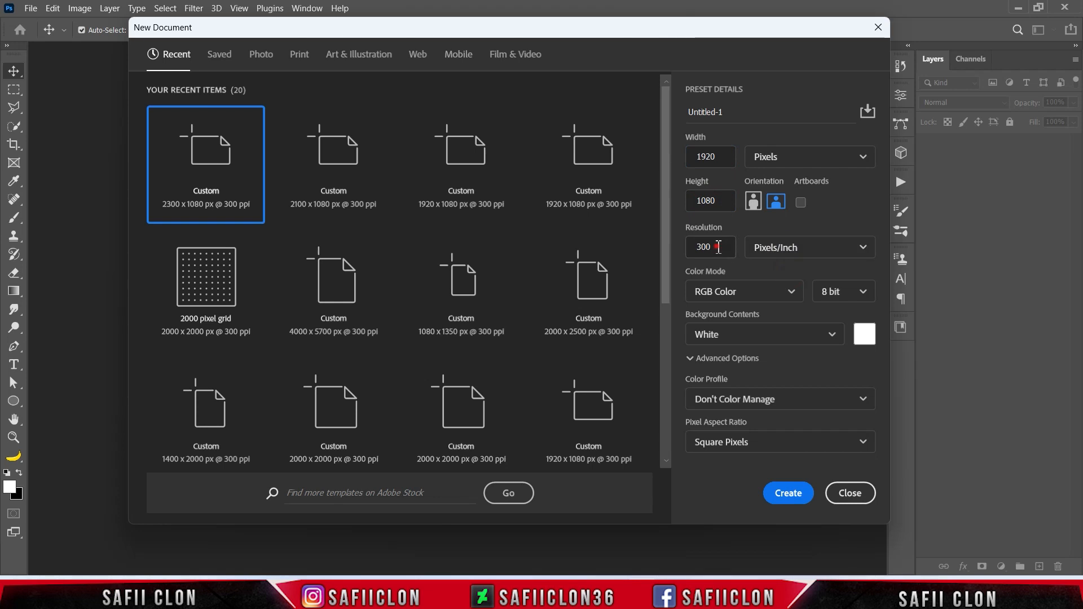
Create the 1920 × 1080 px, 300 ppi document with transparent background contents.
click(833, 345)
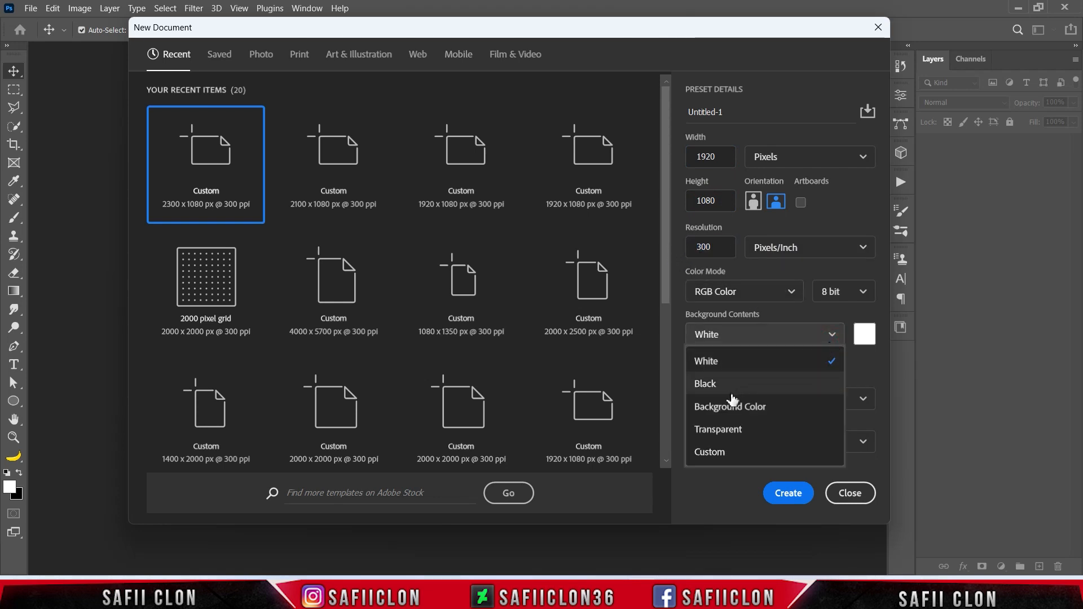
click(733, 432)
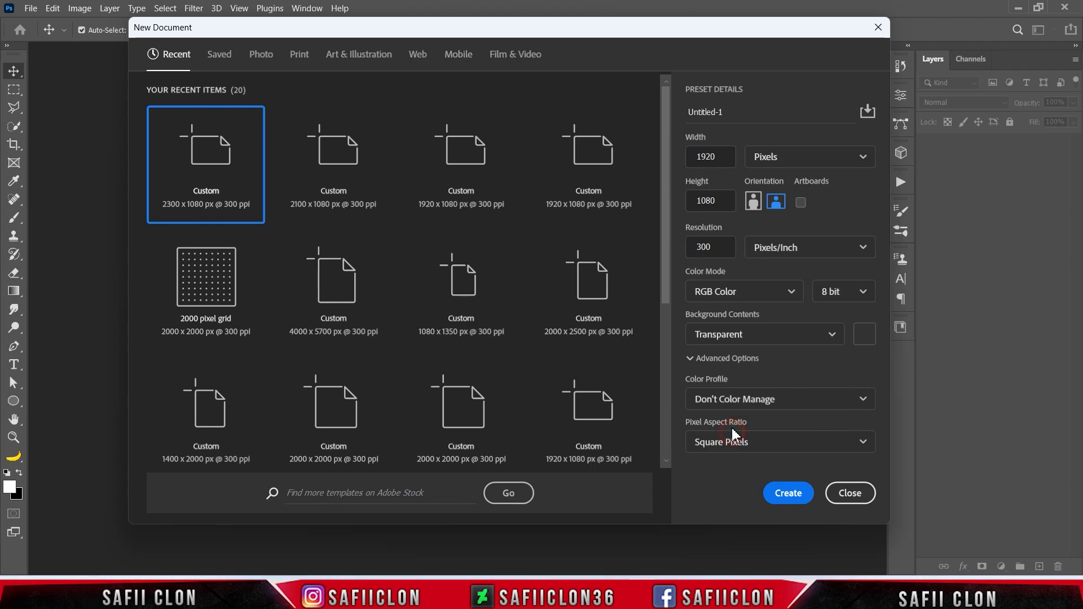
click(796, 494)
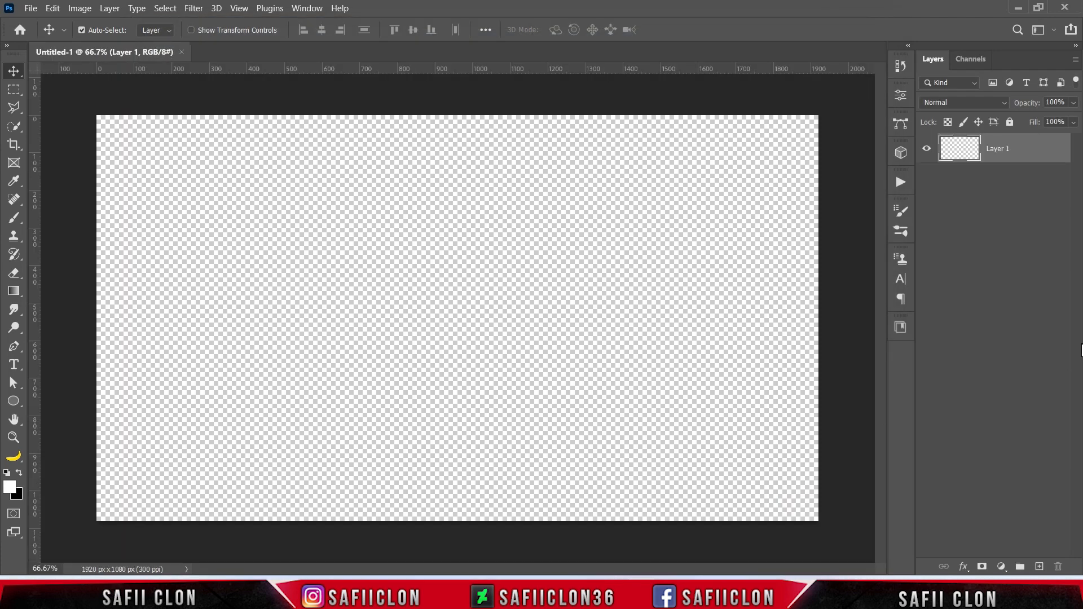
Add a Solid Color fill layer in black (000000) covering the canvas.
click(1002, 567)
click(1004, 318)
drag(708, 221, 647, 258)
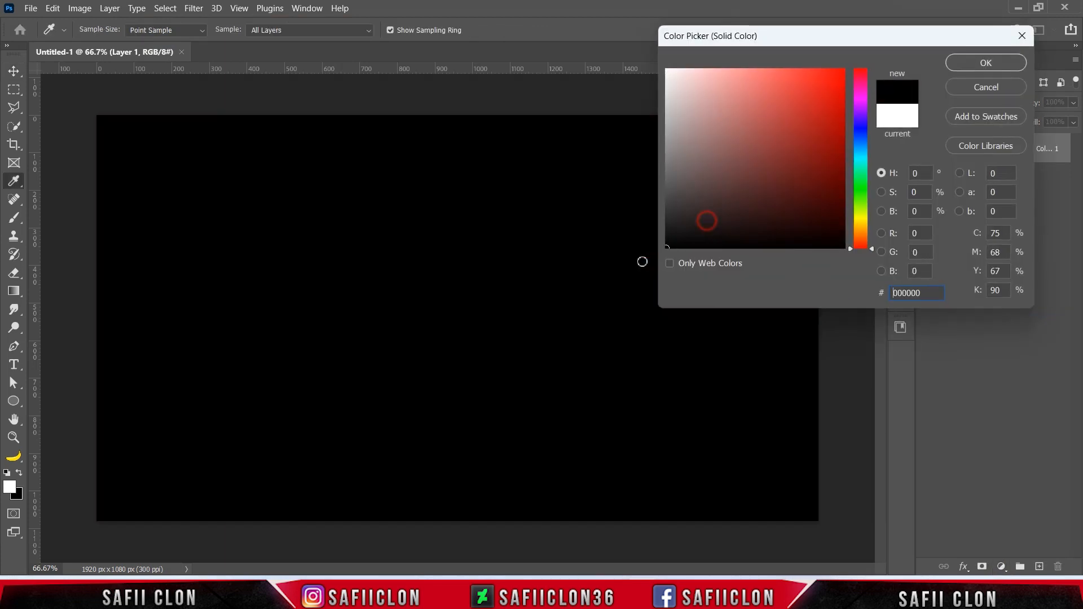
click(977, 65)
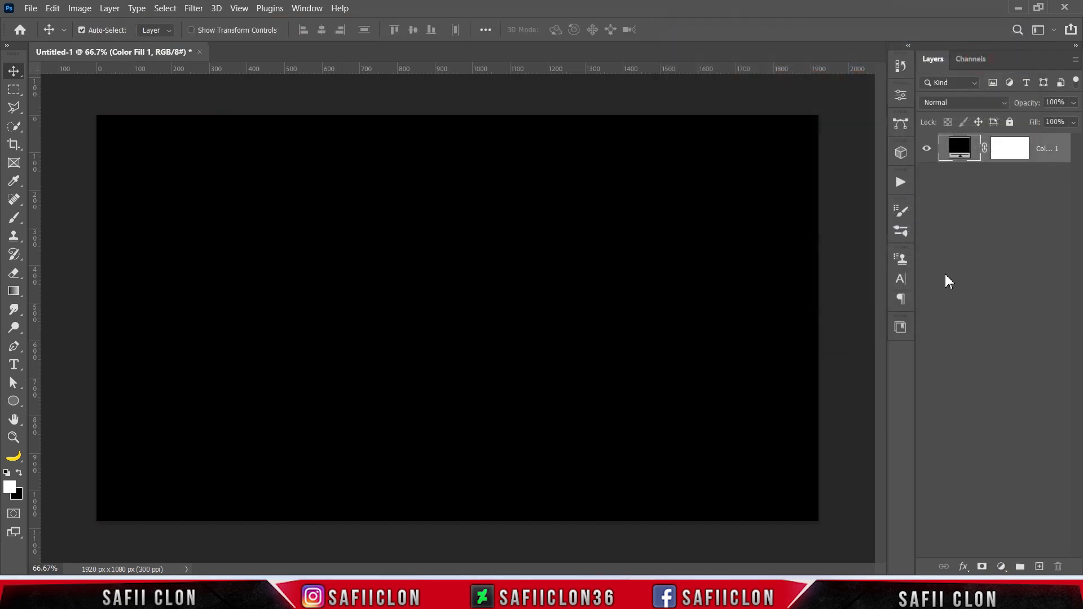
Set up the horizontal Type tool with the Akira Expanded font, Super Bold style and white text colour.
click(14, 364)
click(66, 366)
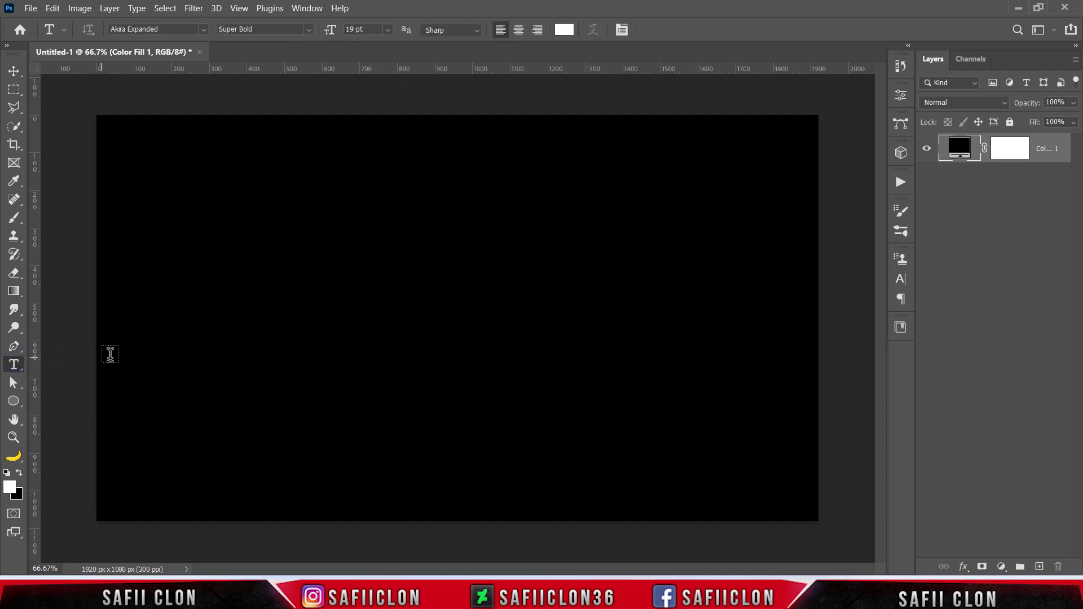
click(202, 30)
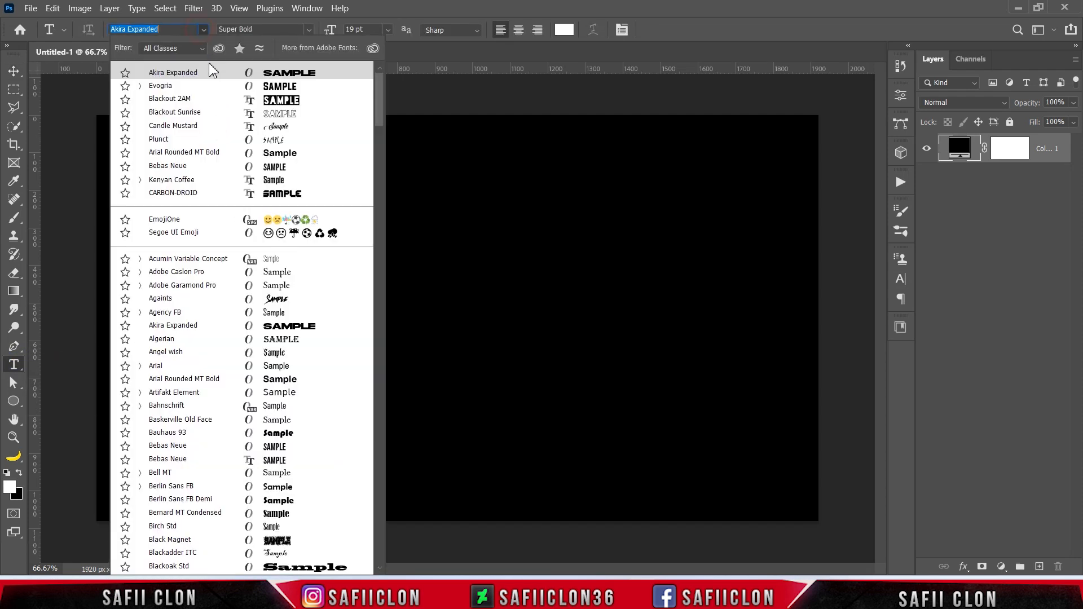
click(196, 73)
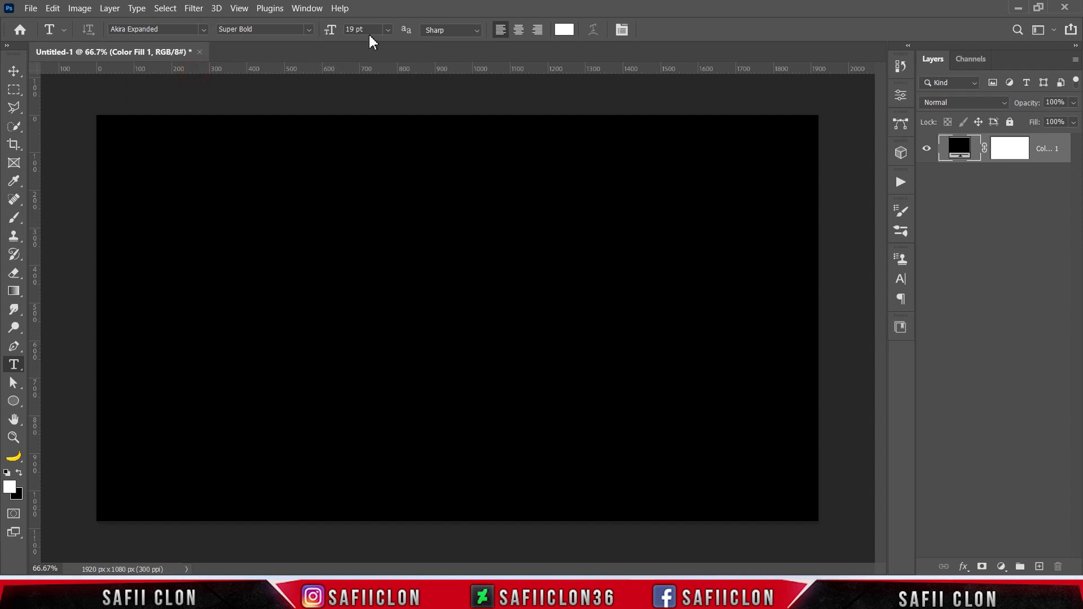
click(310, 29)
click(315, 44)
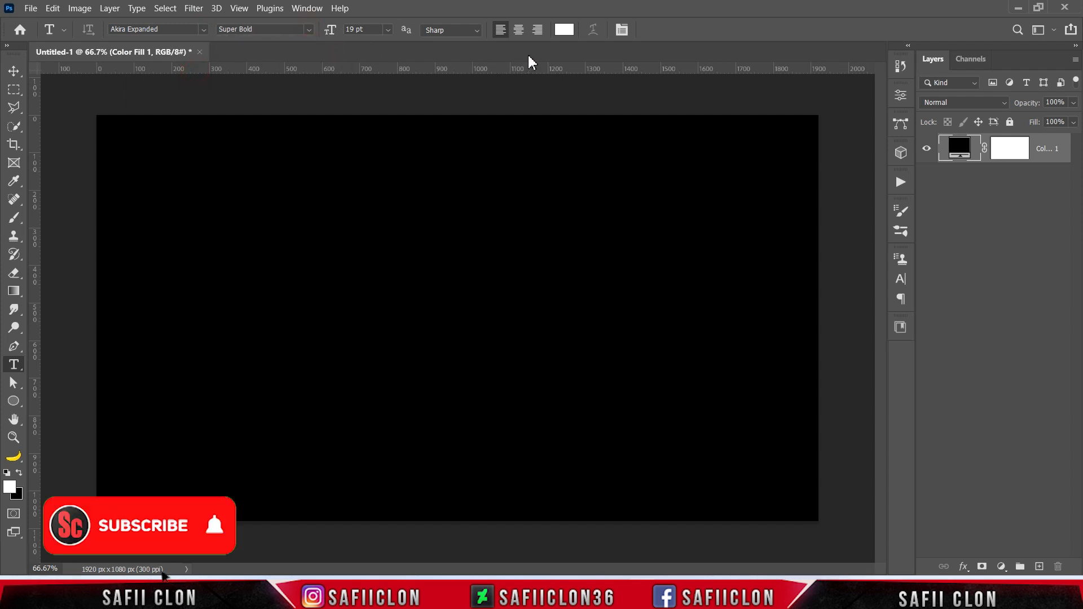
click(565, 30)
click(666, 74)
drag(689, 87, 666, 68)
click(964, 64)
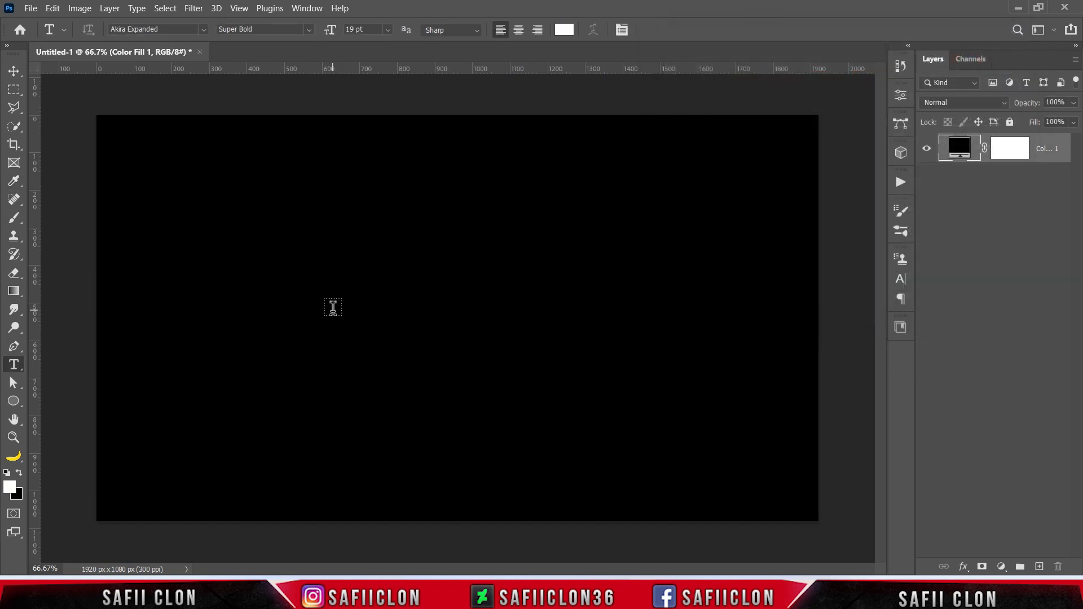
Place a LOREM IPSUM text line near the middle of the canvas and commit it.
click(334, 321)
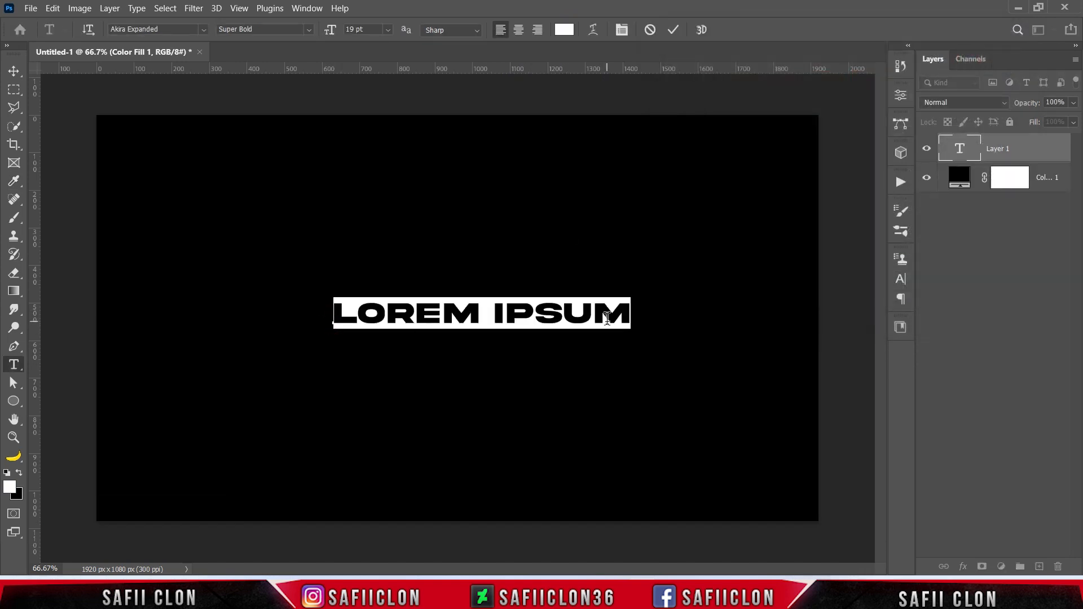
drag(623, 317, 315, 315)
click(673, 30)
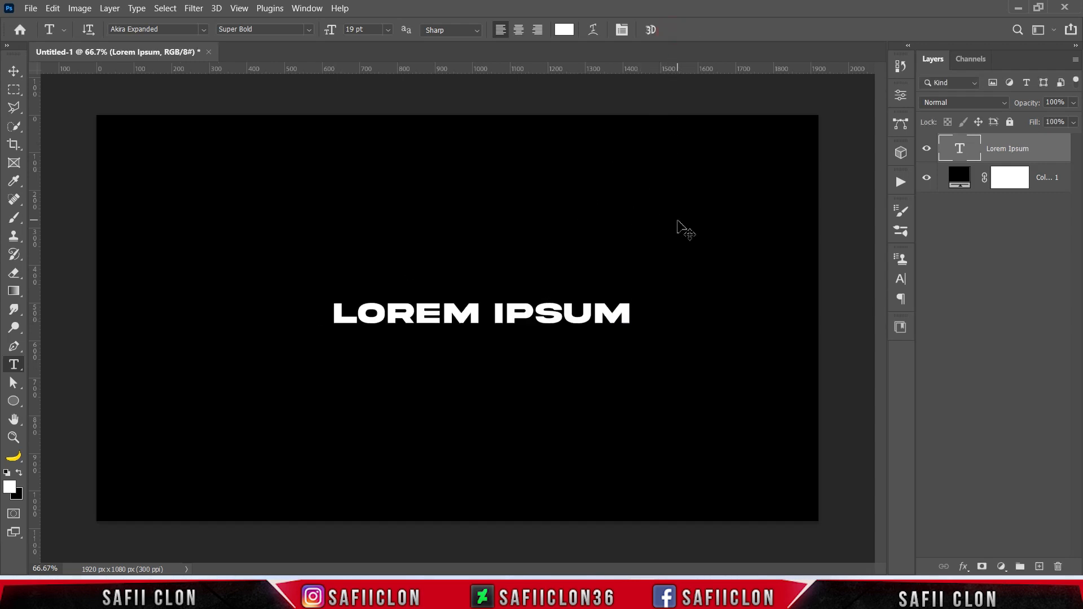
Rotate the LOREM IPSUM text 90° counter clockwise with Free Transform.
key(ctrl+t)
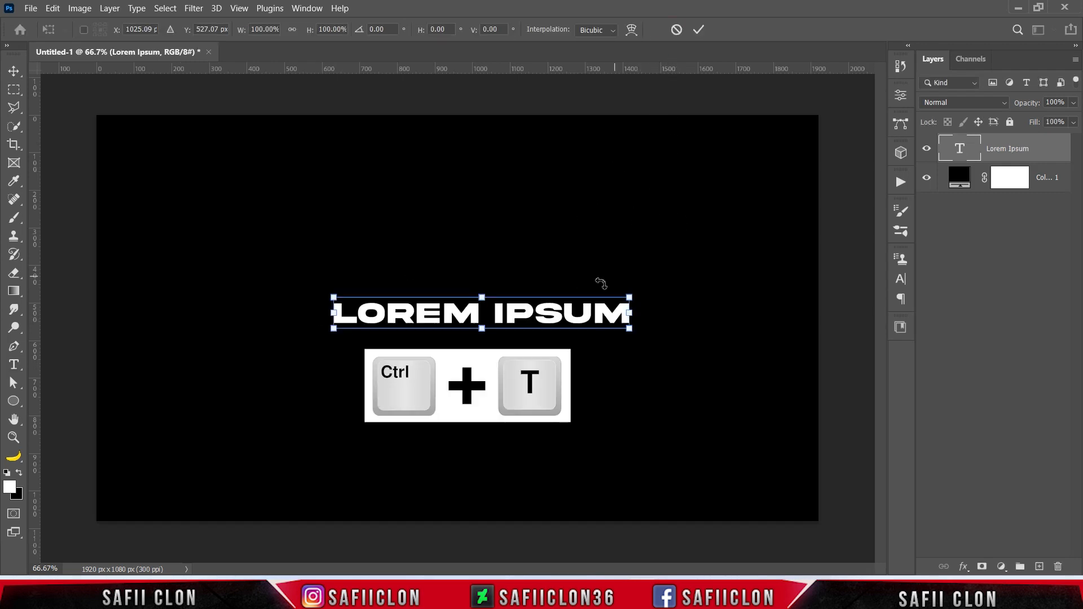
right_click(546, 320)
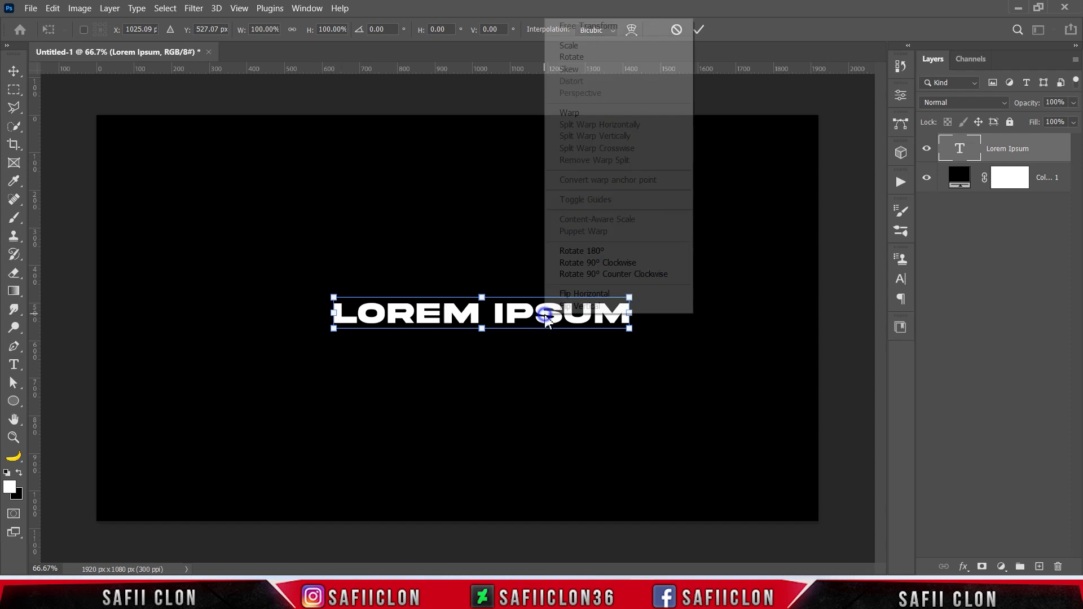
click(599, 277)
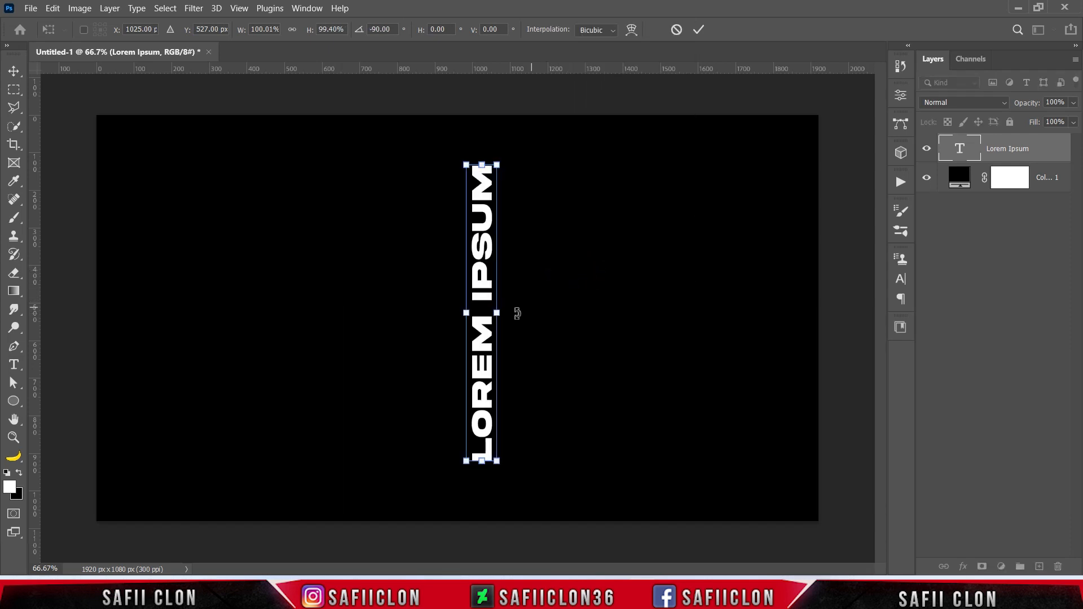
Scale the vertical text to about 146% so it spans the canvas height, positioned at about X 417 px, Y 551 px.
drag(485, 320, 159, 320)
drag(165, 165, 285, 122)
drag(171, 270, 275, 275)
drag(274, 115, 381, 132)
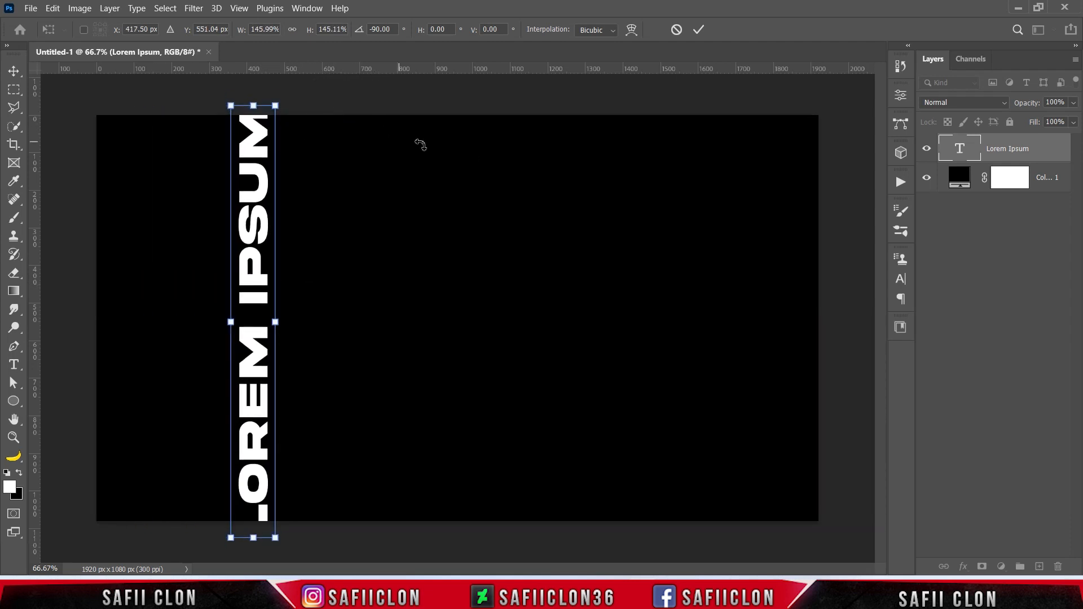
click(699, 30)
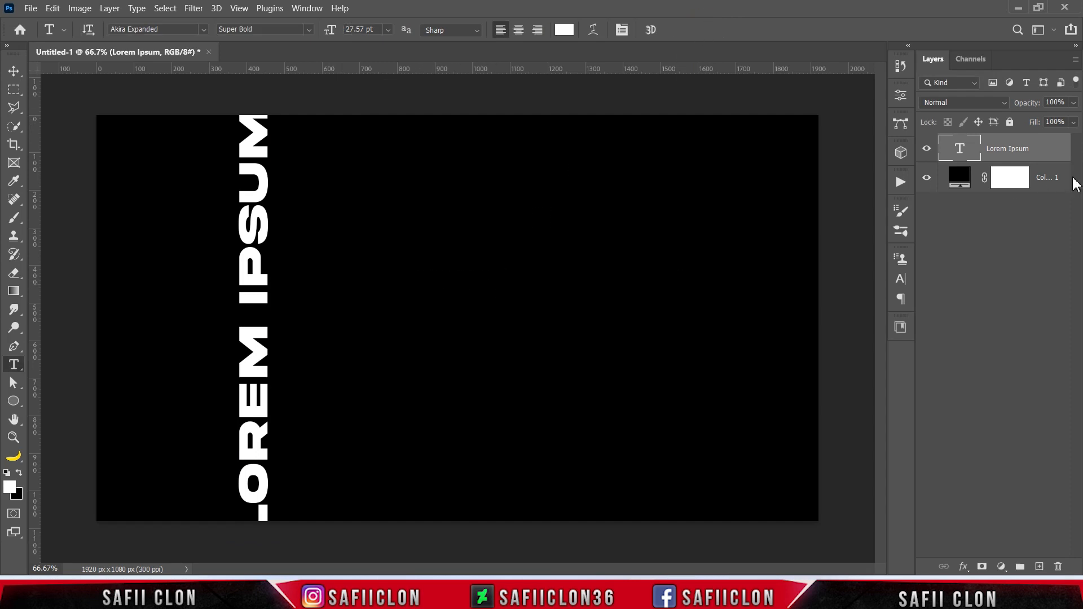
Duplicate the vertical text layer and move the copy horizontally to X 554 px, beside the original.
right_click(1032, 150)
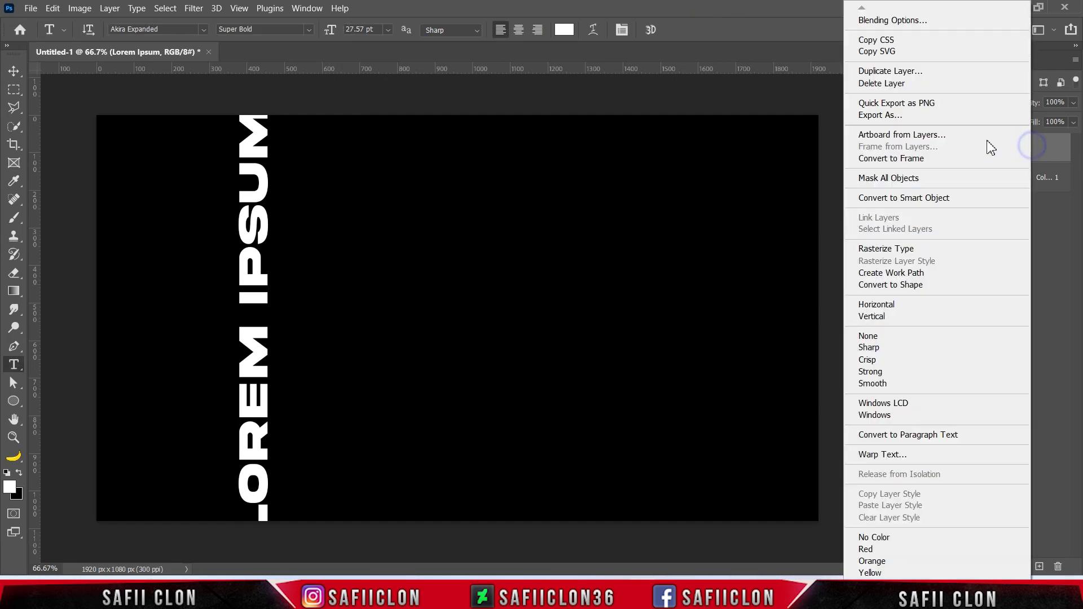
click(897, 71)
click(650, 164)
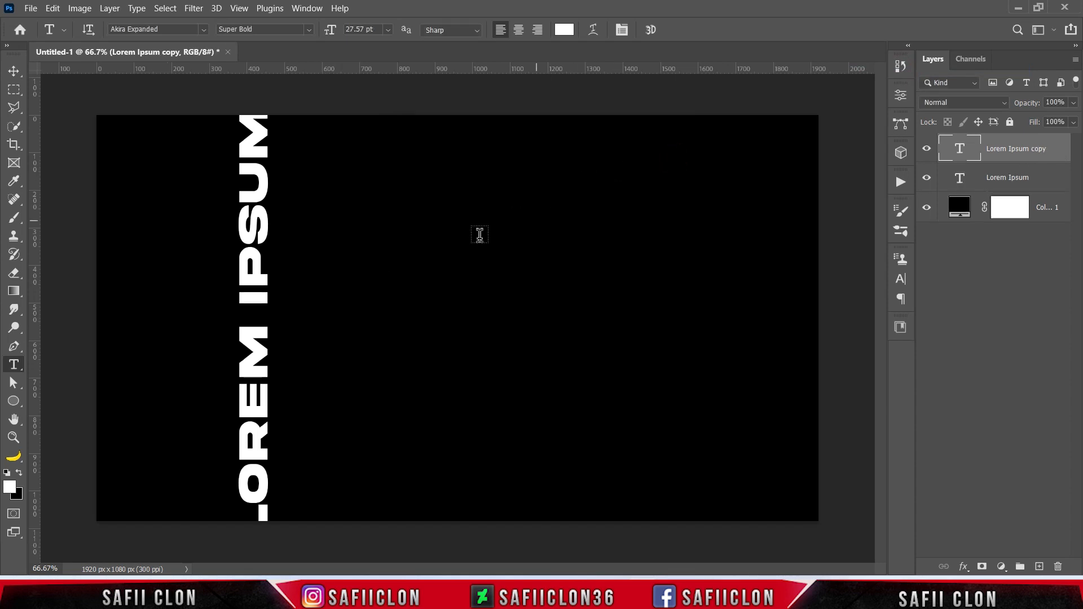
key(ctrl+t)
drag(270, 268, 312, 268)
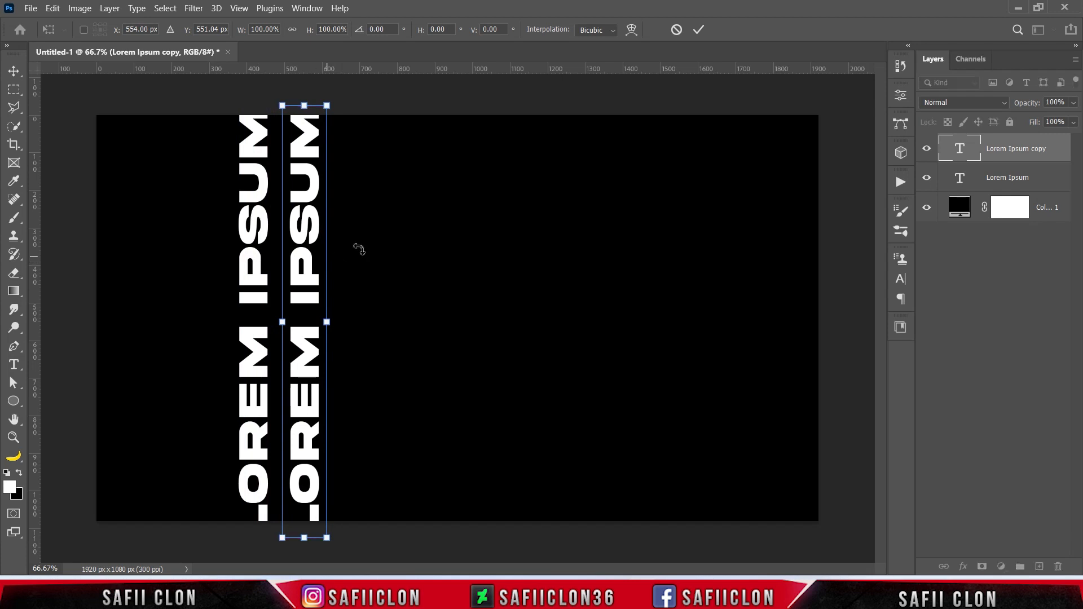
click(699, 30)
Repeat the duplicate-and-shift transform five times to make seven evenly spaced columns of LOREM IPSUM text.
key(ctrl+shift+alt+t)
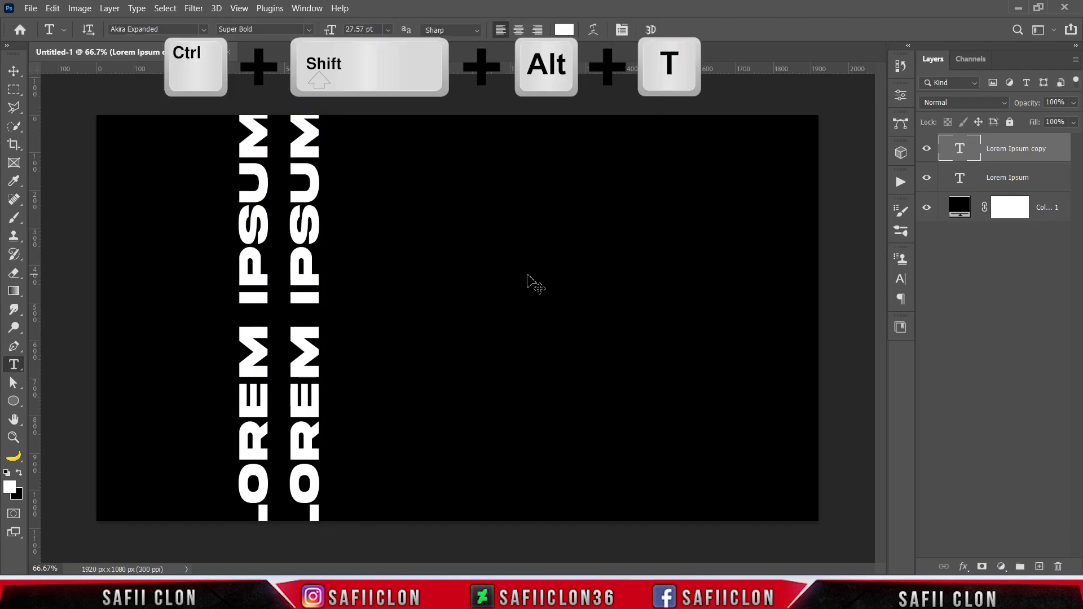
key(ctrl+shift+alt+t)
key(ctrl+shift+alt+t)
key(ctrl+shift+alt+t)
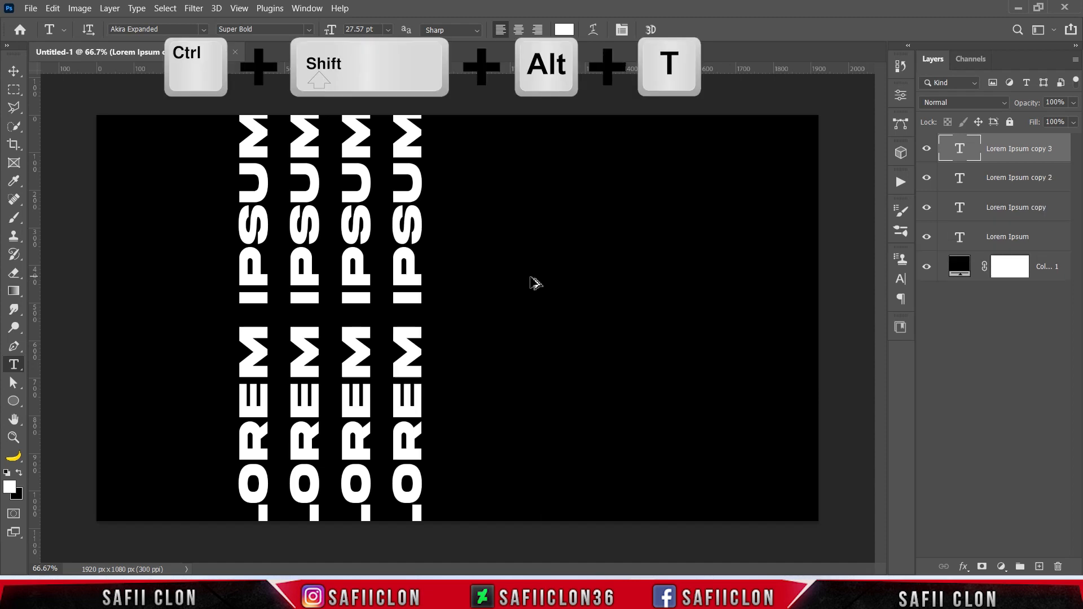
key(ctrl+shift+alt+t)
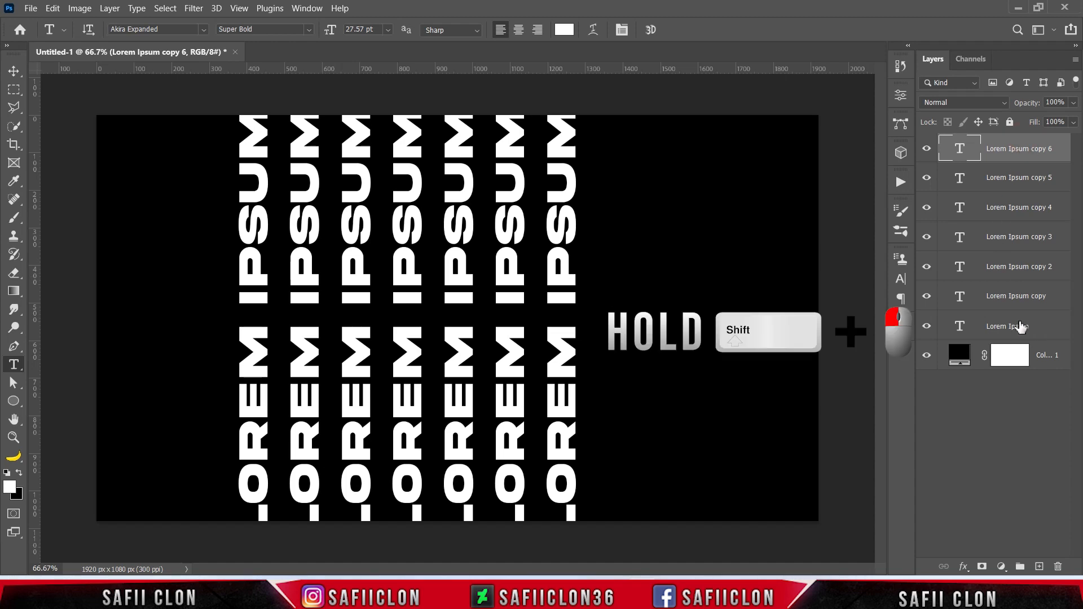
Select all seven LOREM IPSUM text layers and convert them into one smart object.
shift+click(1018, 325)
right_click(1017, 325)
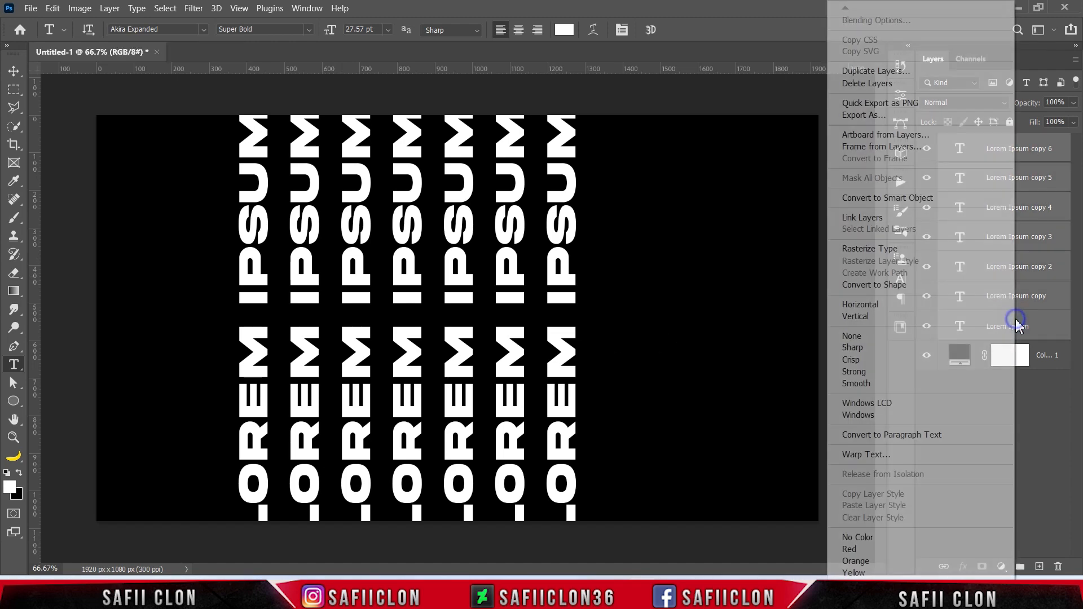
click(901, 199)
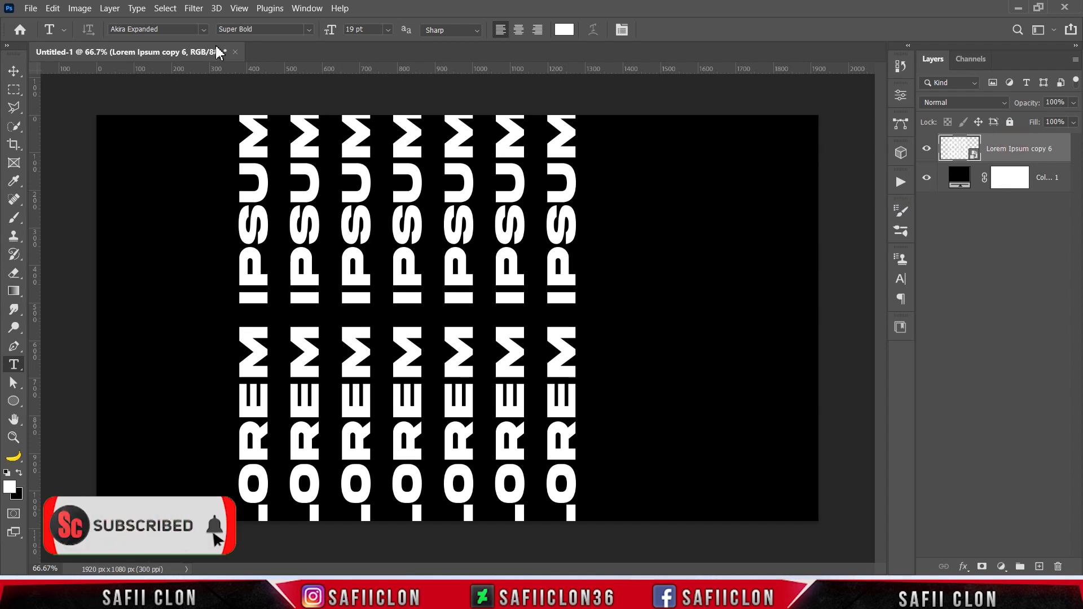
Apply a Motion Blur to the text smart object with an angle of 0° and a distance of 1206 pixels.
click(198, 9)
mouse_move(324, 176)
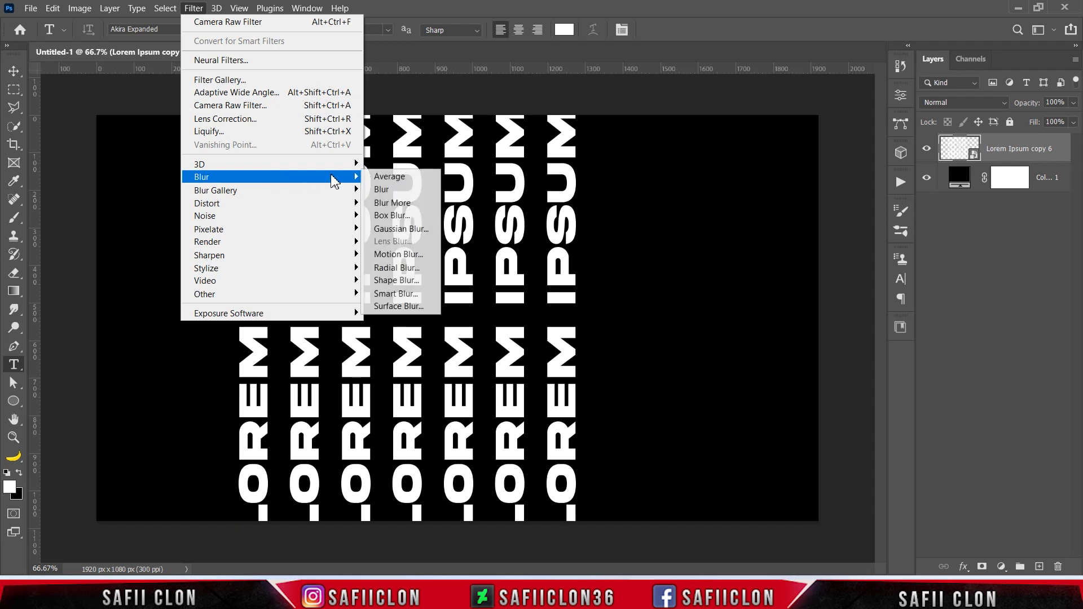
click(398, 254)
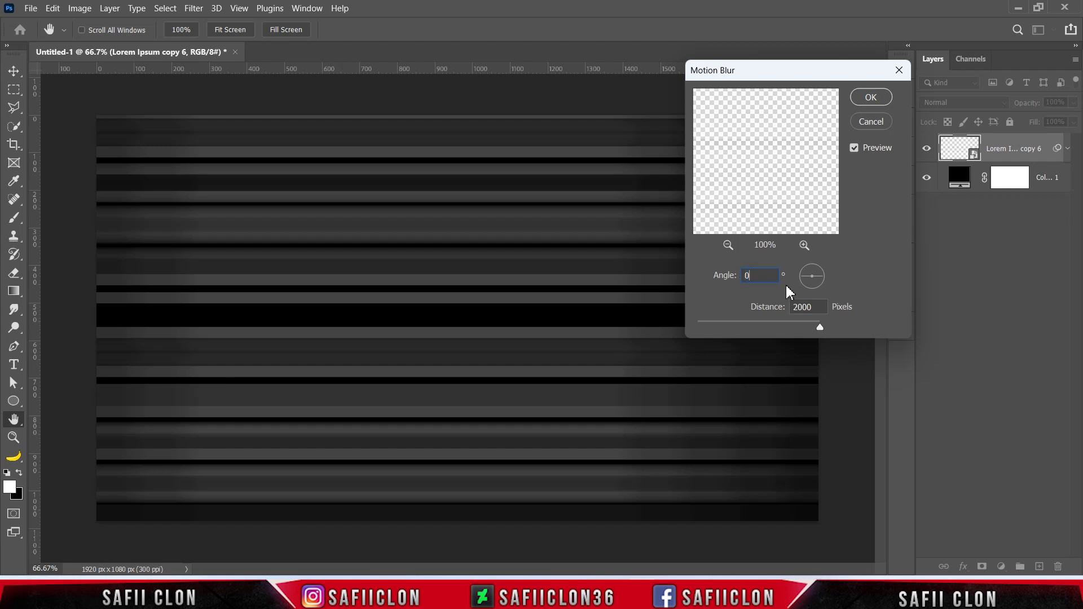
mouse_move(820, 327)
mouse_down()
mouse_move(780, 328)
mouse_move(799, 325)
mouse_up()
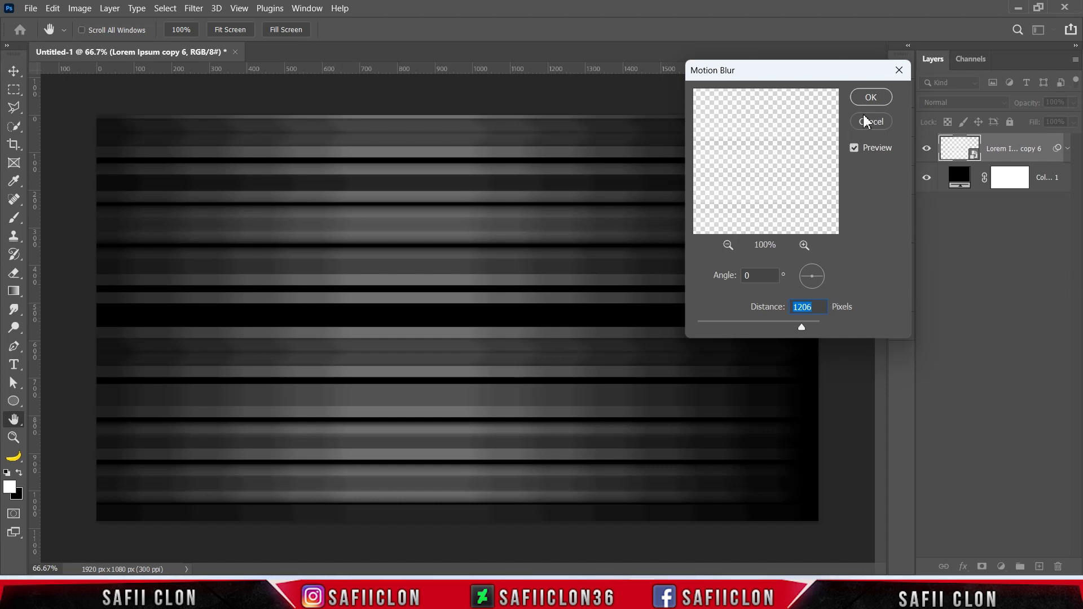
click(872, 98)
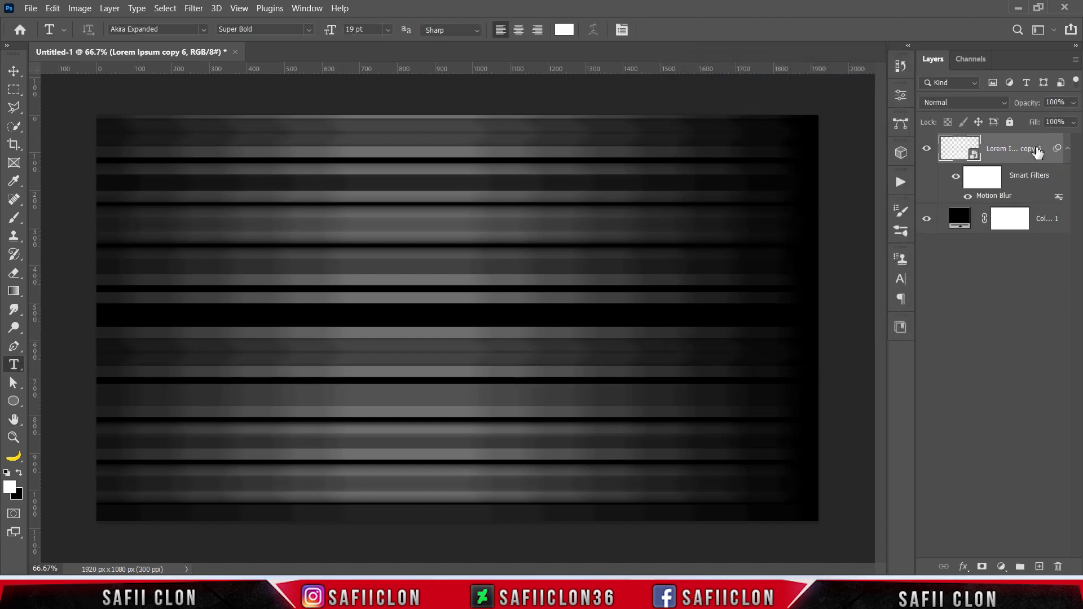
Duplicate the blurred smart object layer and rasterize the duplicate.
right_click(1003, 142)
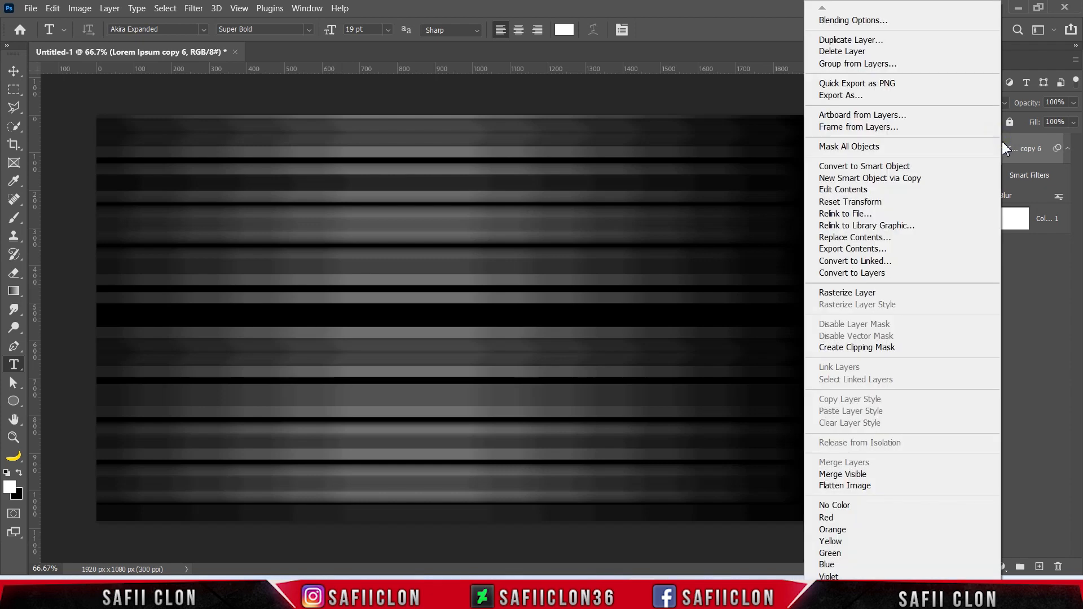
click(852, 40)
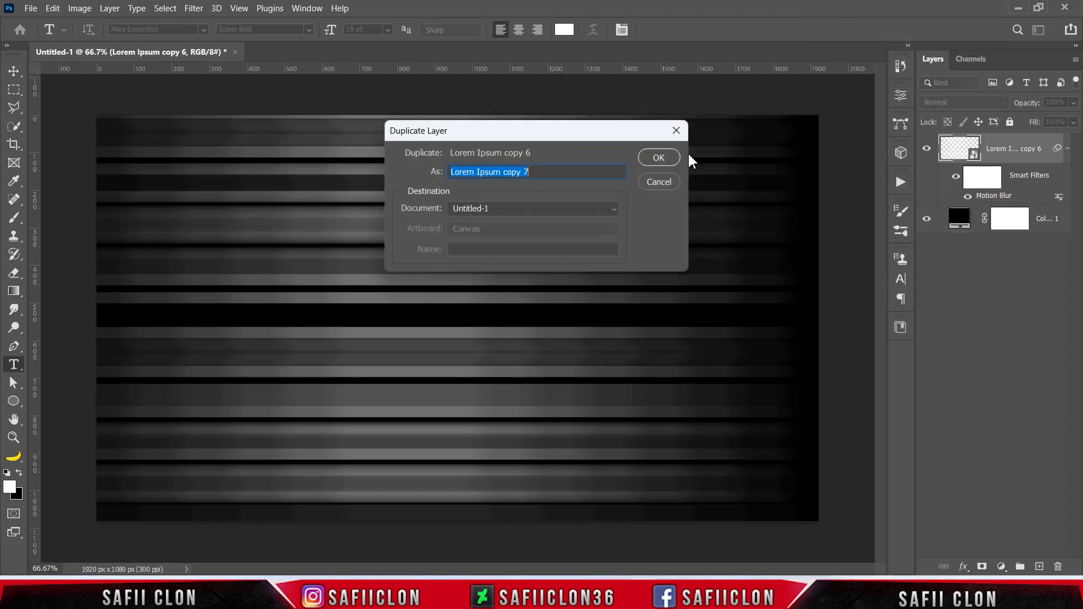
click(660, 158)
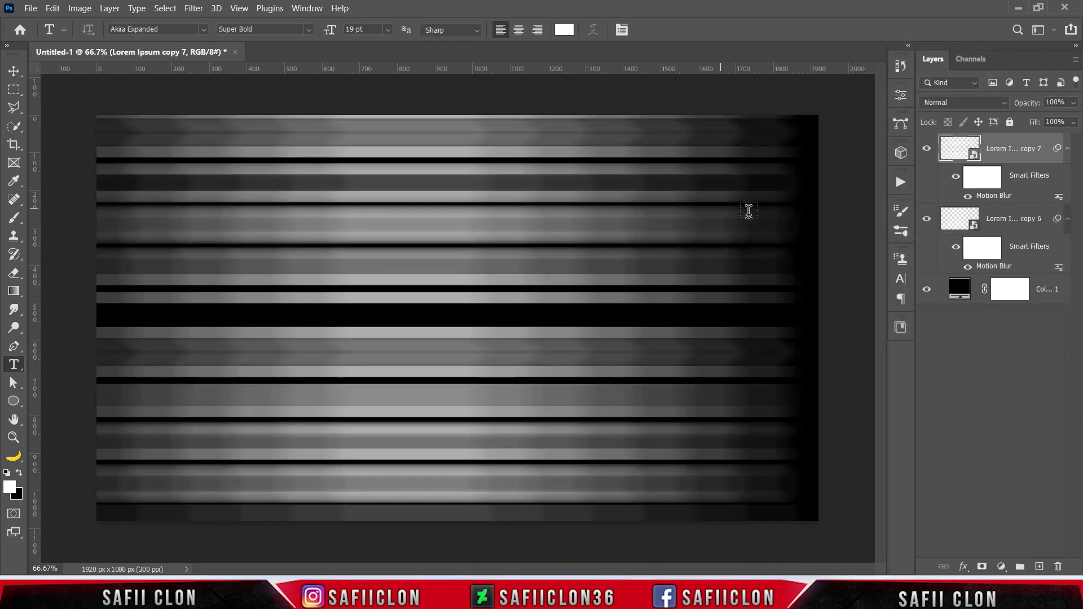
right_click(1002, 144)
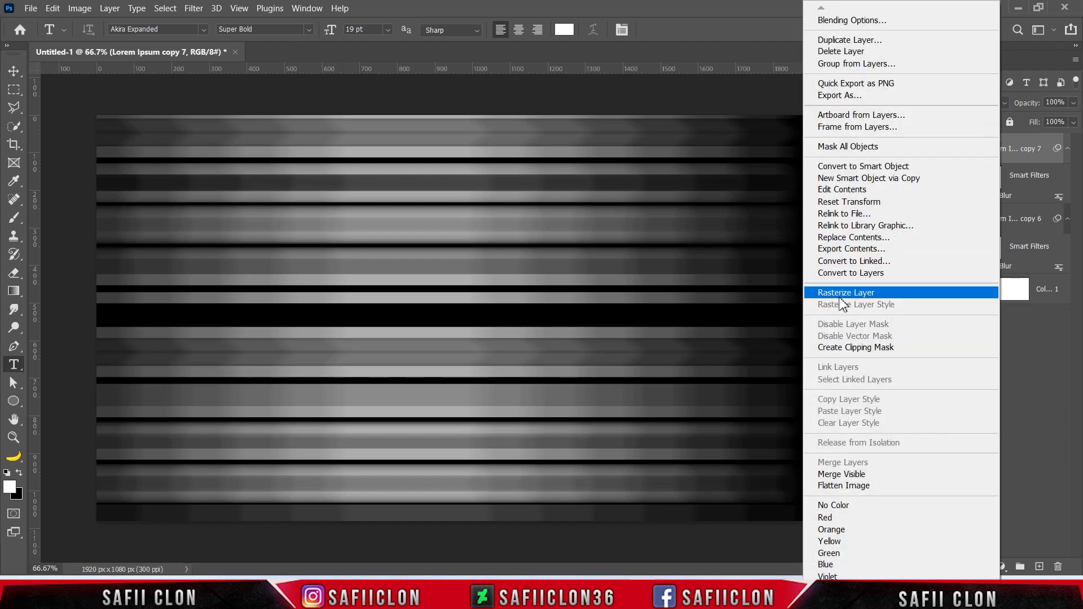
click(847, 292)
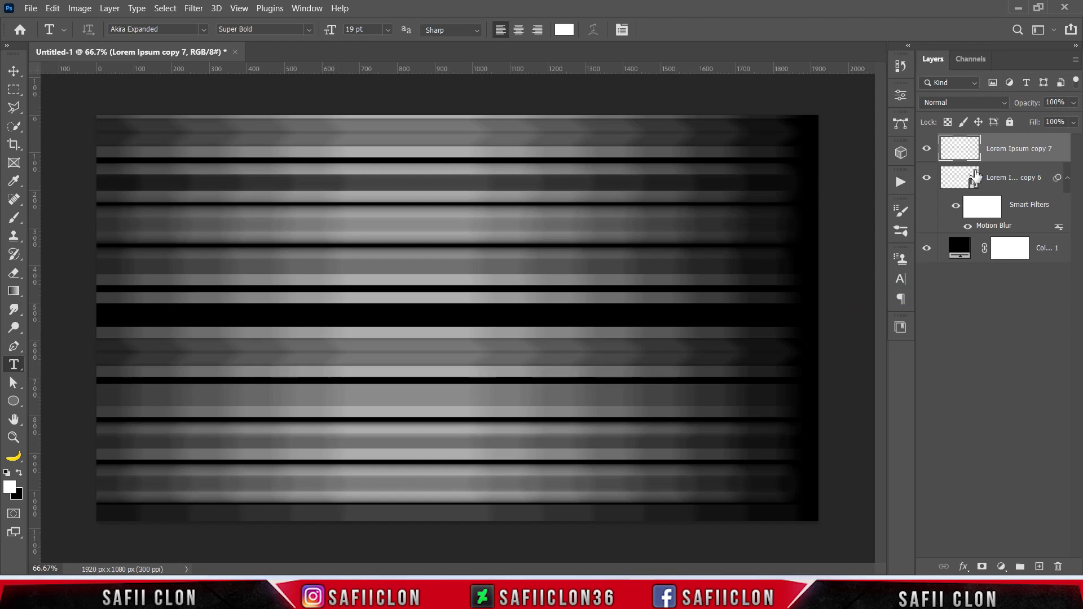
Rename the rasterized blur layer as EDIT.
double_click(1016, 150)
text(EDIT)
click(1040, 149)
Rename the motion-blurred smart object layer as BACKUP.
click(993, 179)
double_click(1004, 176)
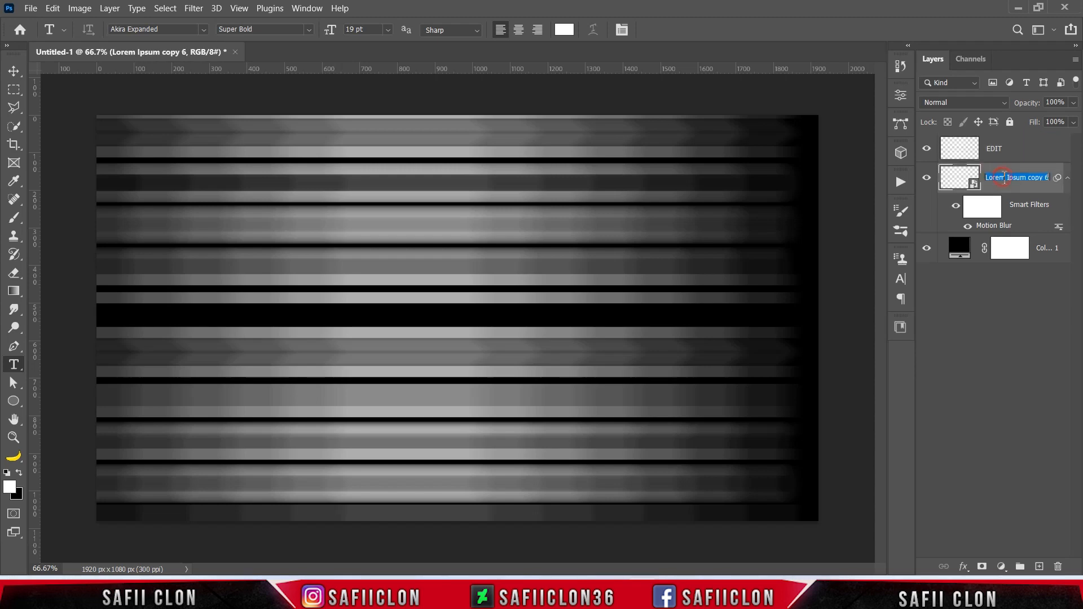
text(BACKUP)
click(1041, 178)
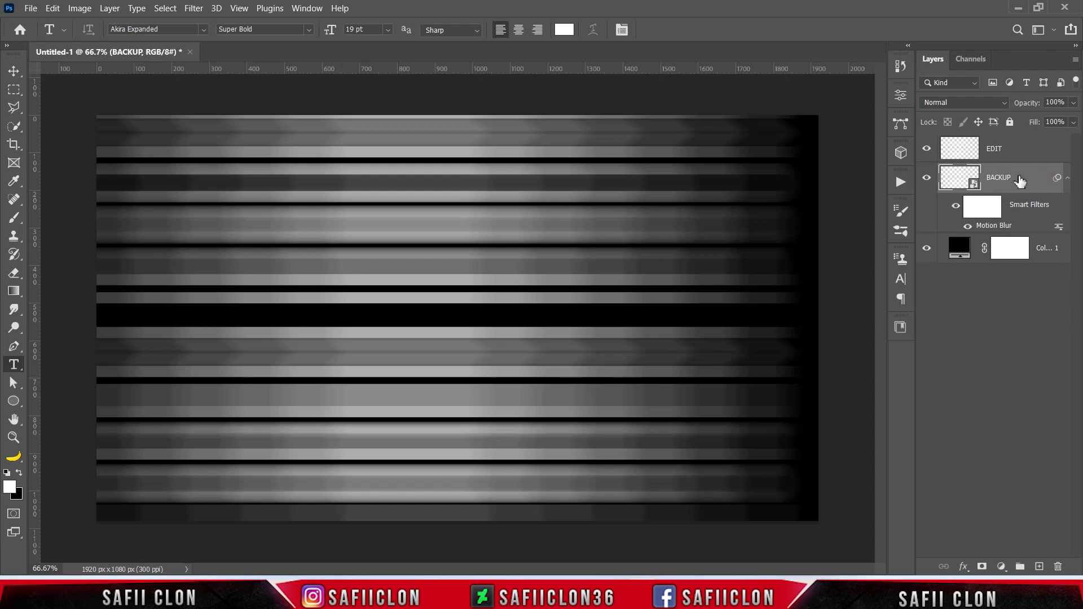
Move the BACKUP layer beneath the black Color Fill layer and hide it.
drag(1022, 180, 959, 264)
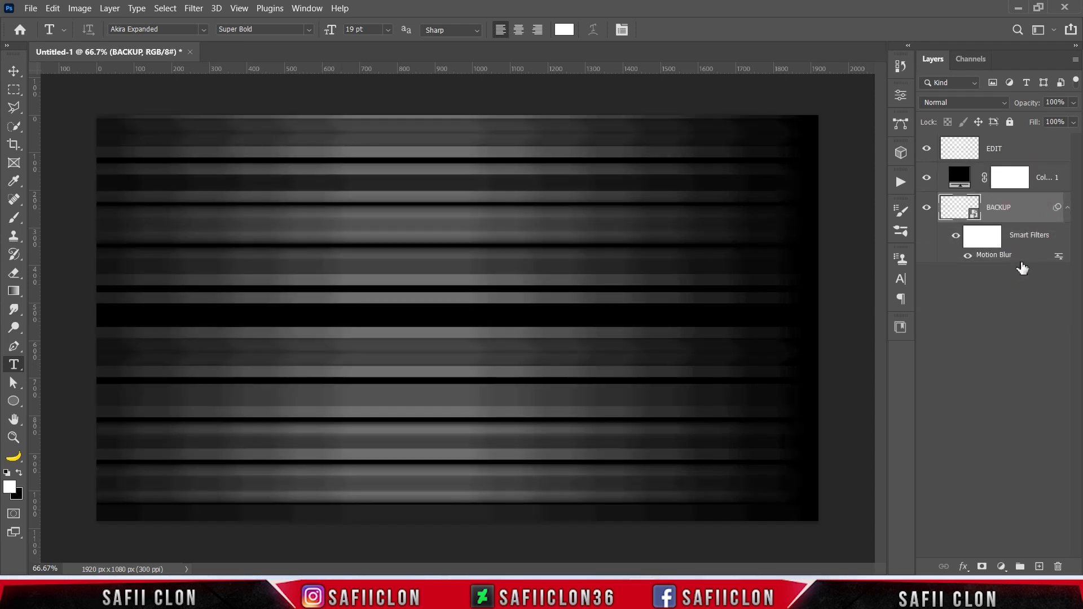
click(927, 209)
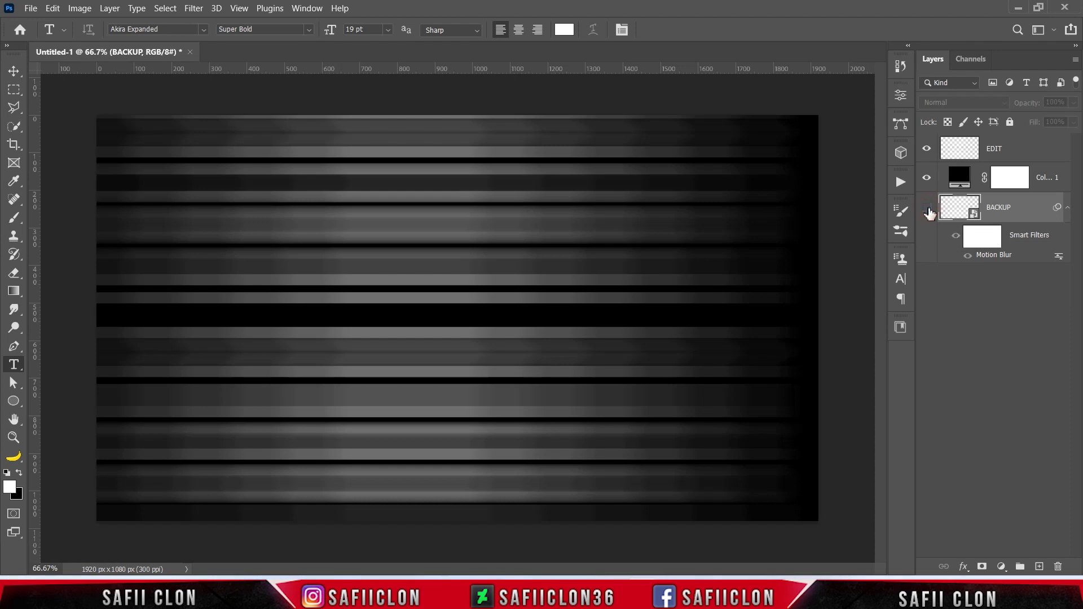
Free Transform the EDIT layer, shifting and stretching the streaks past the right edge so they cover the full canvas width.
click(1014, 150)
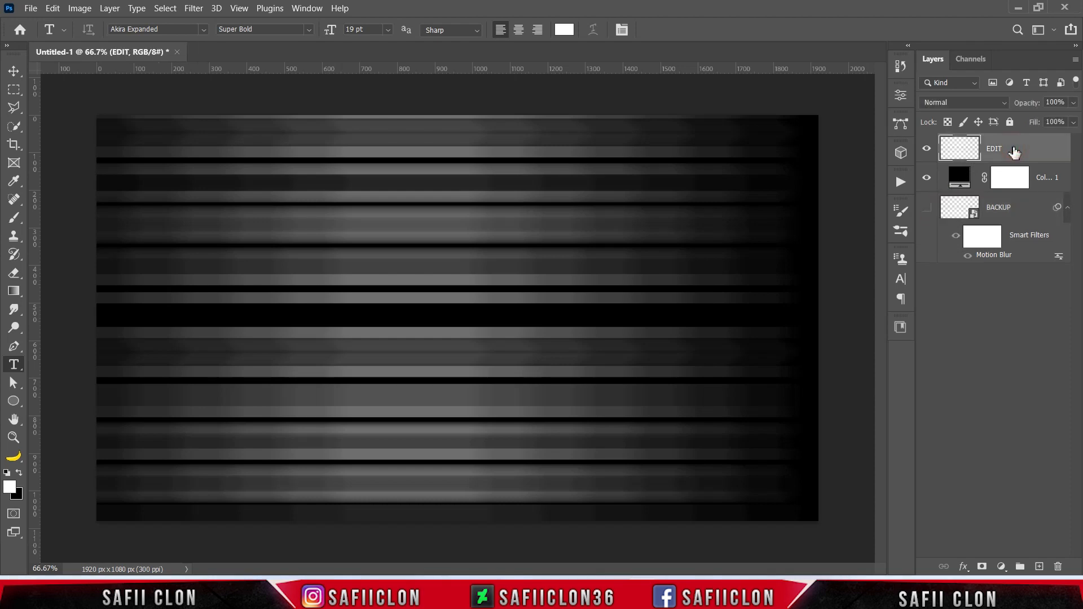
key(ctrl+t)
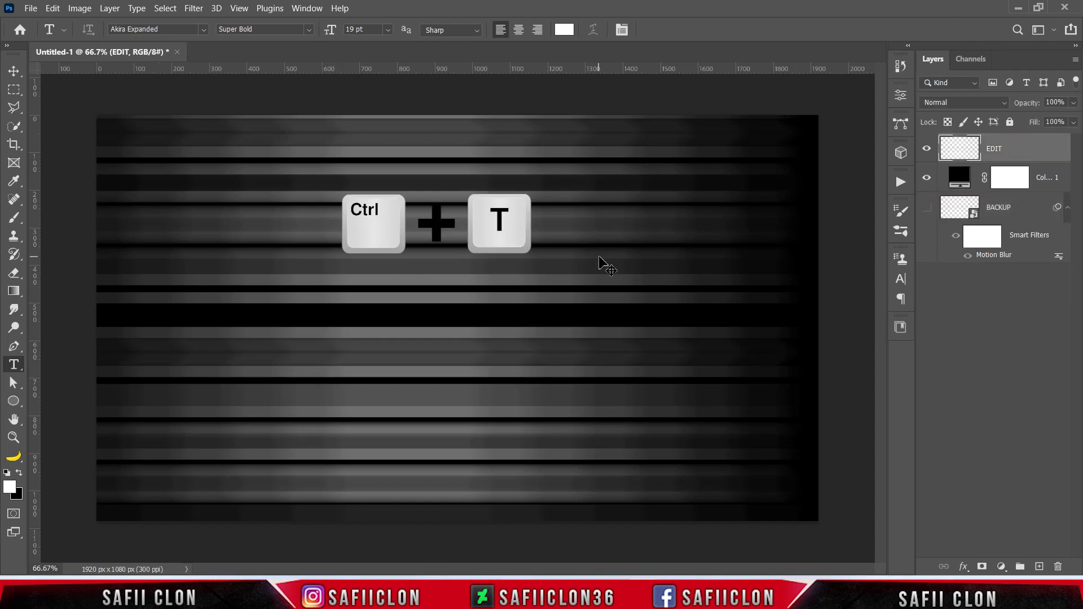
mouse_move(527, 271)
mouse_down()
mouse_move(522, 262)
mouse_move(544, 279)
mouse_up()
drag(822, 116, 825, 114)
drag(825, 325, 844, 327)
drag(634, 320, 638, 326)
drag(852, 332, 867, 333)
click(698, 29)
key(t)
click(927, 150)
click(927, 150)
Start the Liquify filter on the EDIT layer and show the backdrop using All Layers, mode Behind, at 100 opacity.
click(194, 7)
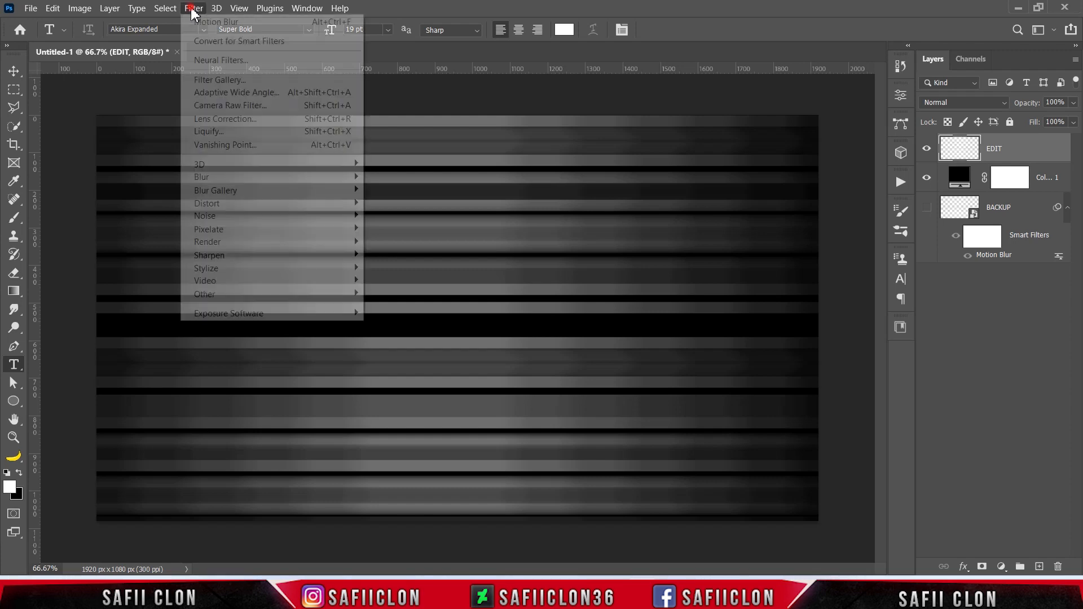
click(230, 132)
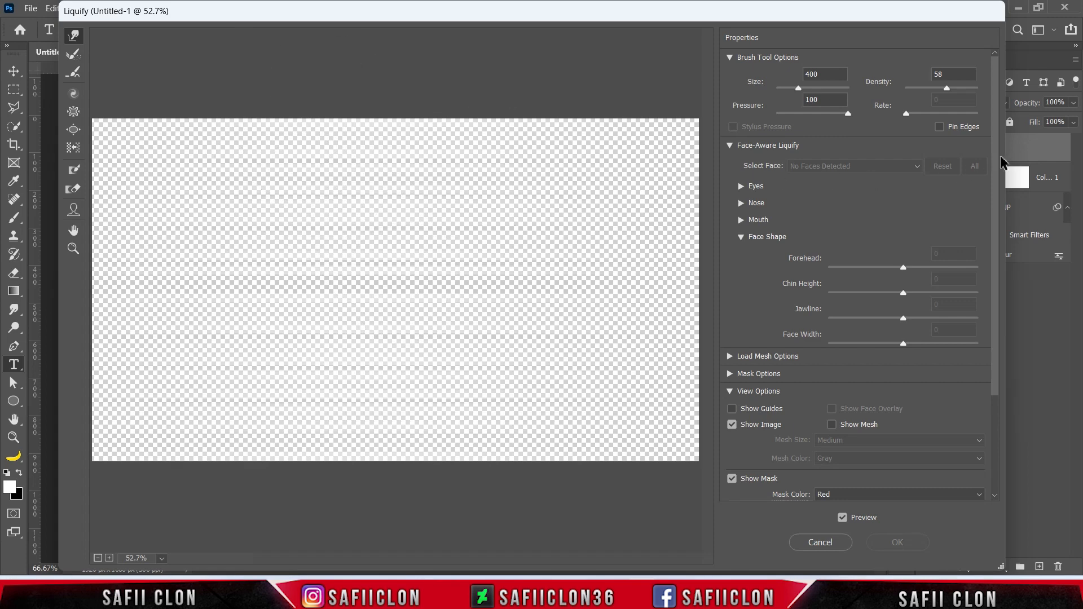
drag(996, 145, 998, 265)
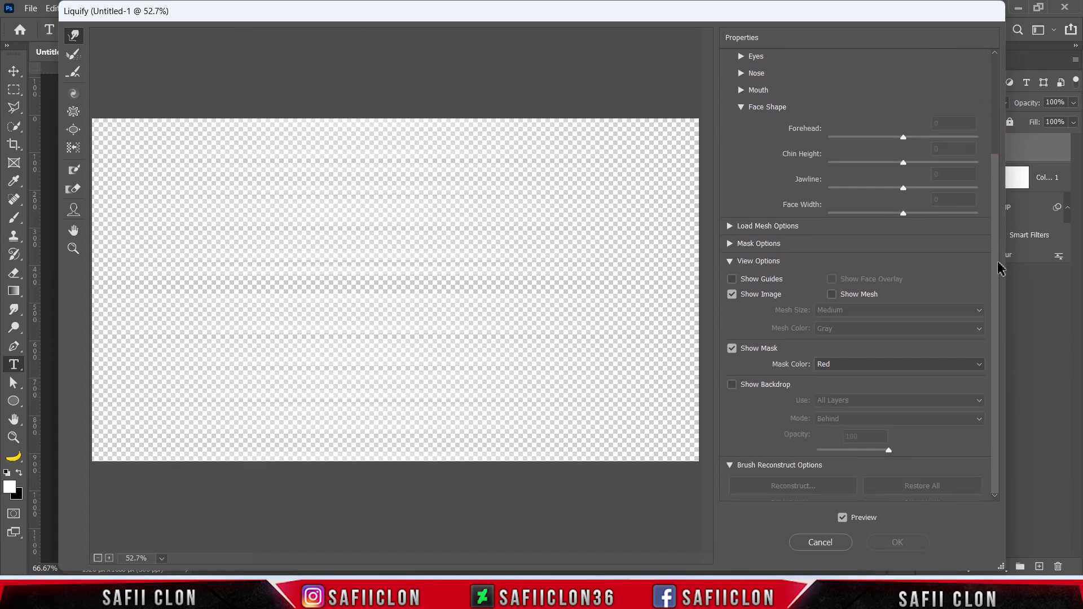
click(732, 387)
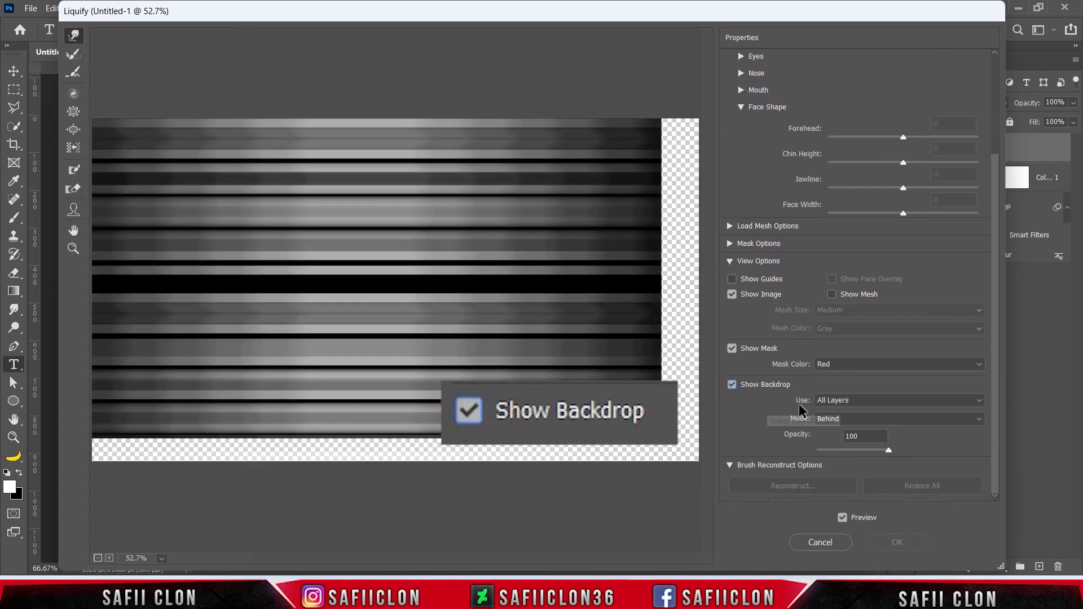
click(878, 403)
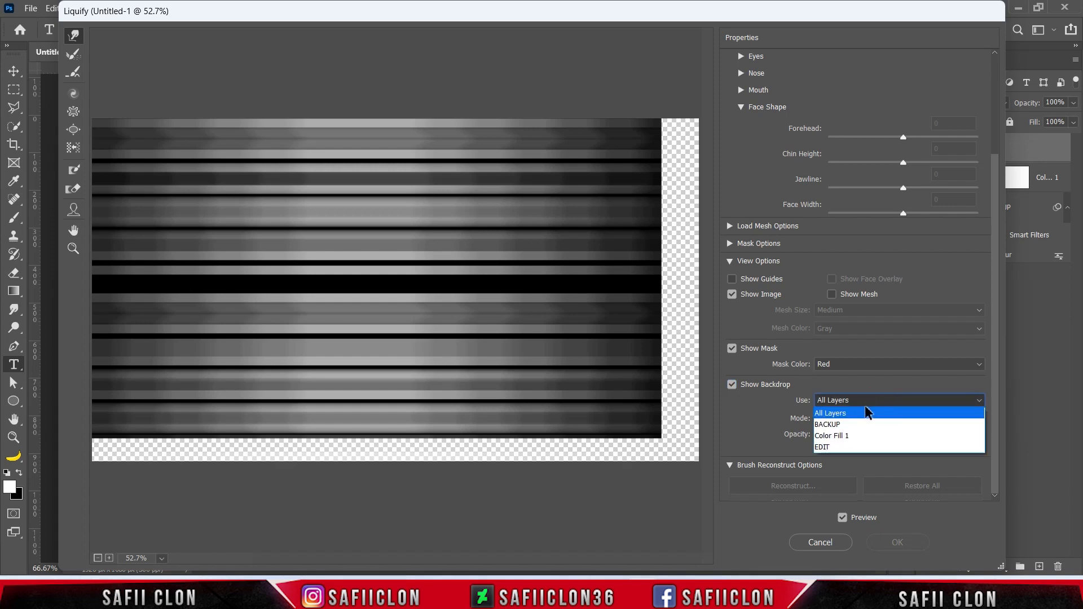
click(844, 418)
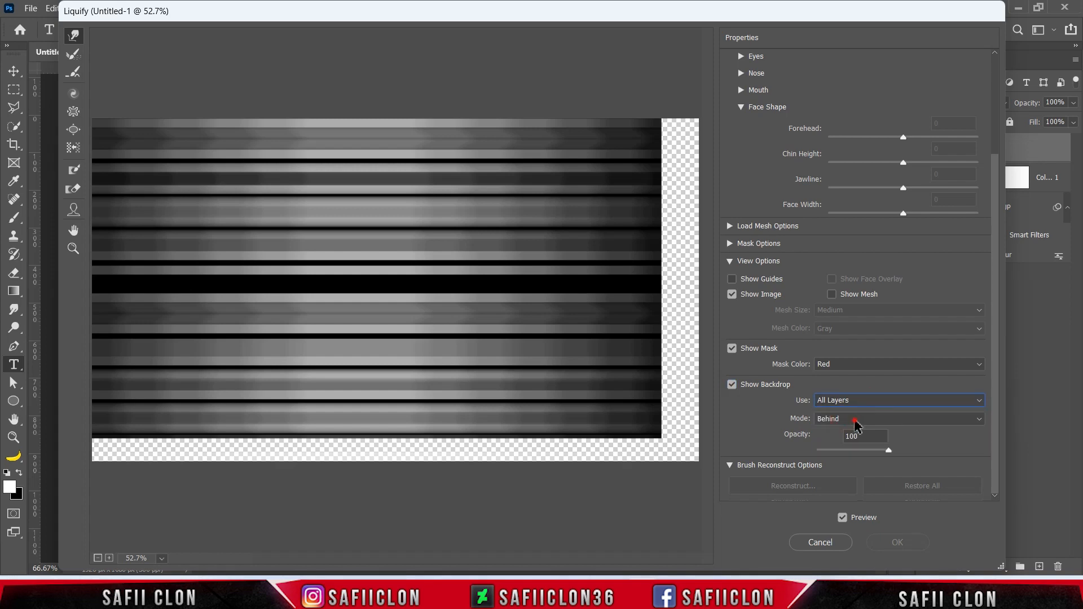
click(855, 422)
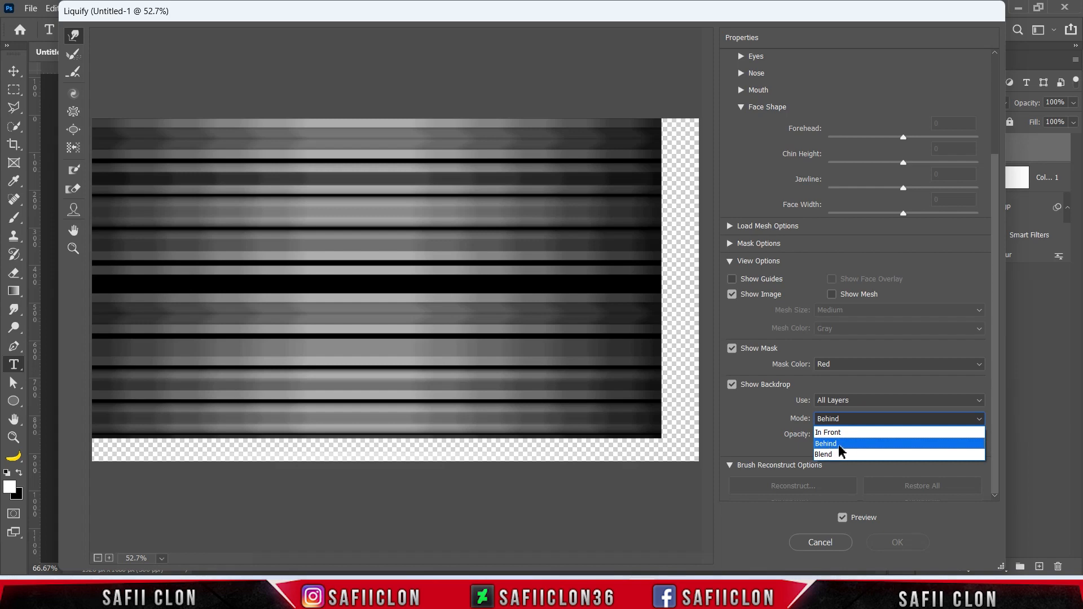
click(844, 444)
mouse_move(891, 454)
mouse_down()
mouse_move(885, 442)
mouse_move(818, 449)
mouse_move(903, 463)
mouse_up()
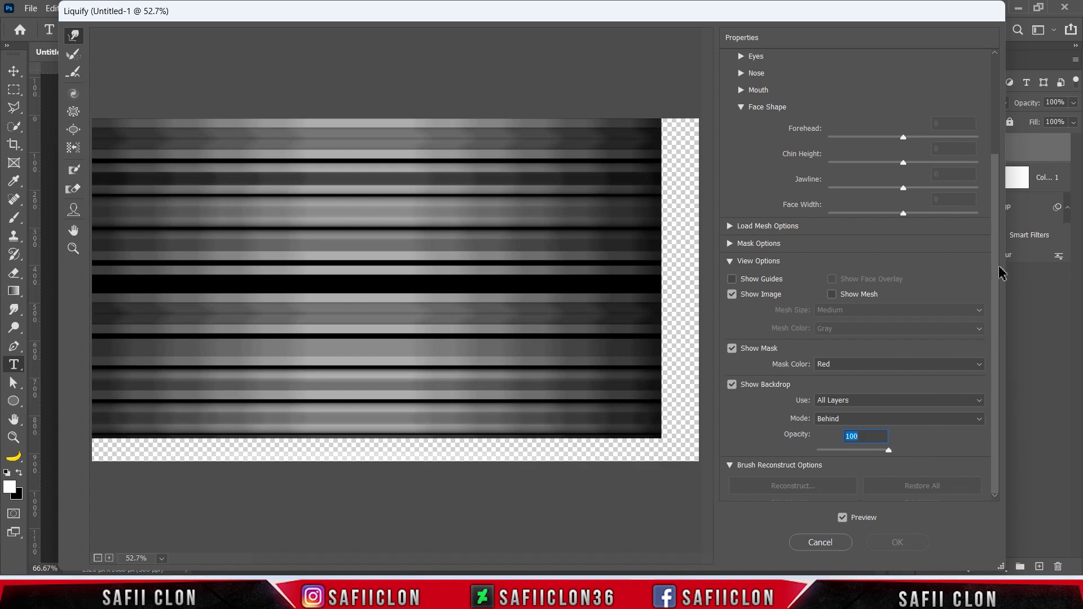
drag(994, 262, 996, 145)
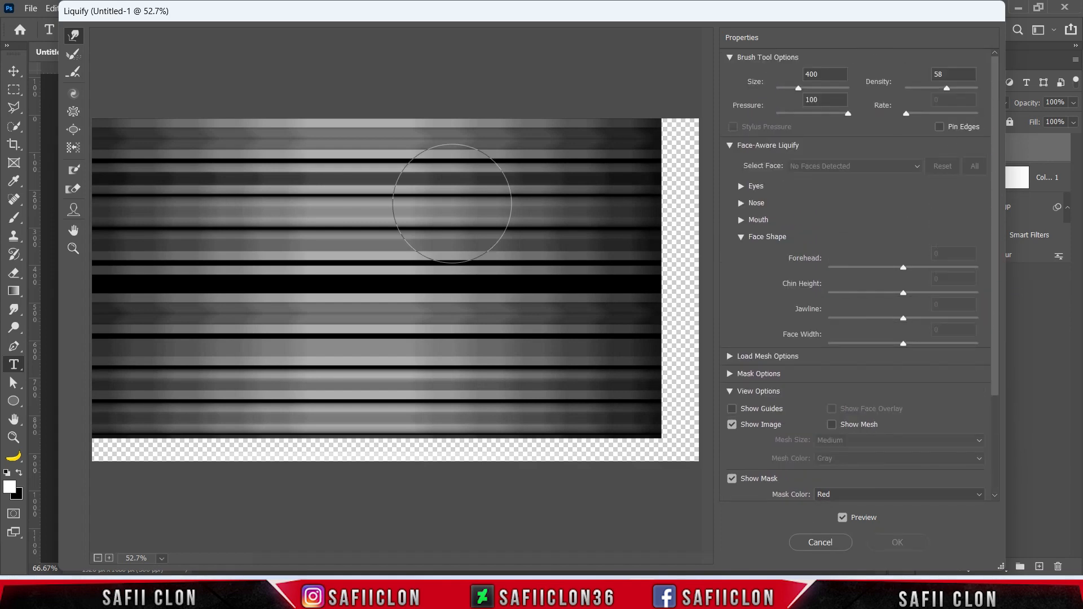
Twirl the streaks around the canvas centre with the Liquify Twirl tool at brush size 2000 and apply the filter.
click(72, 94)
drag(814, 86, 816, 87)
key(bracketleft)
key(bracketleft)
key(bracketleft)
key(bracketleft)
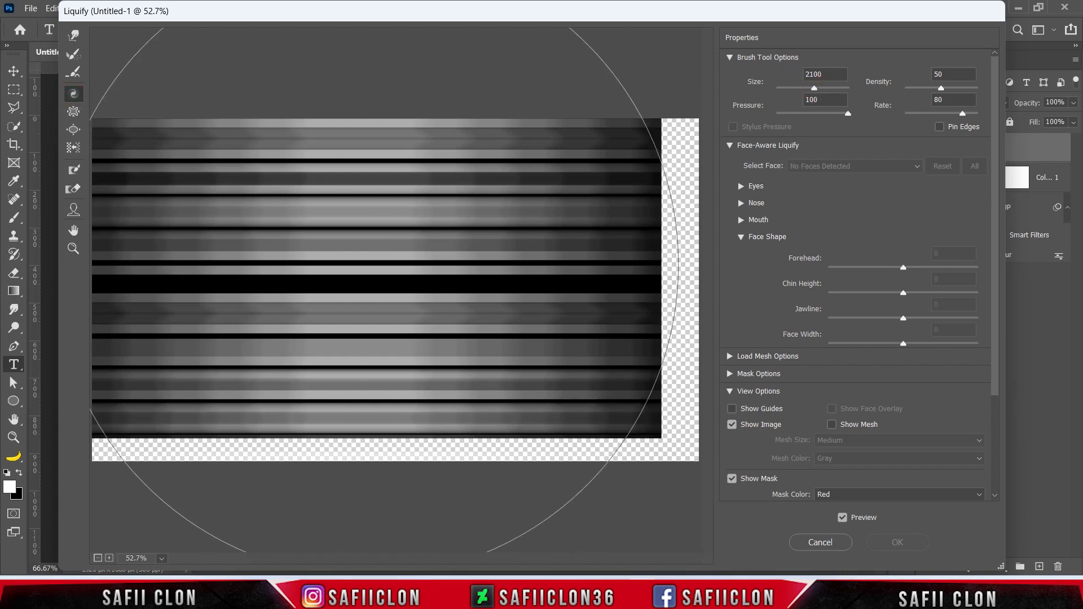
mouse_move(375, 273)
mouse_down()
mouse_move(361, 285)
mouse_move(347, 248)
mouse_up()
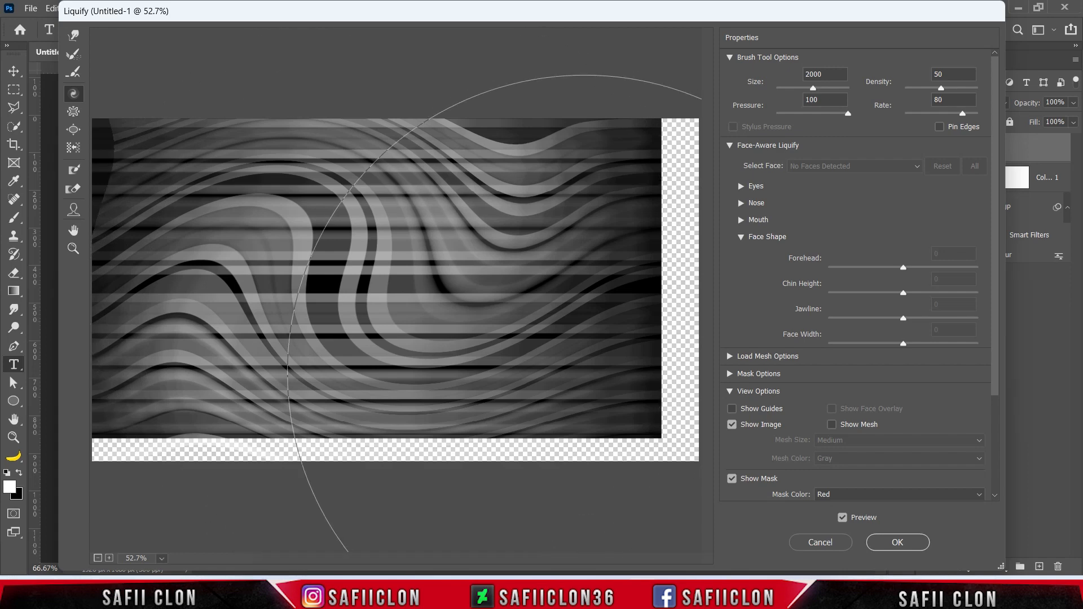
click(899, 543)
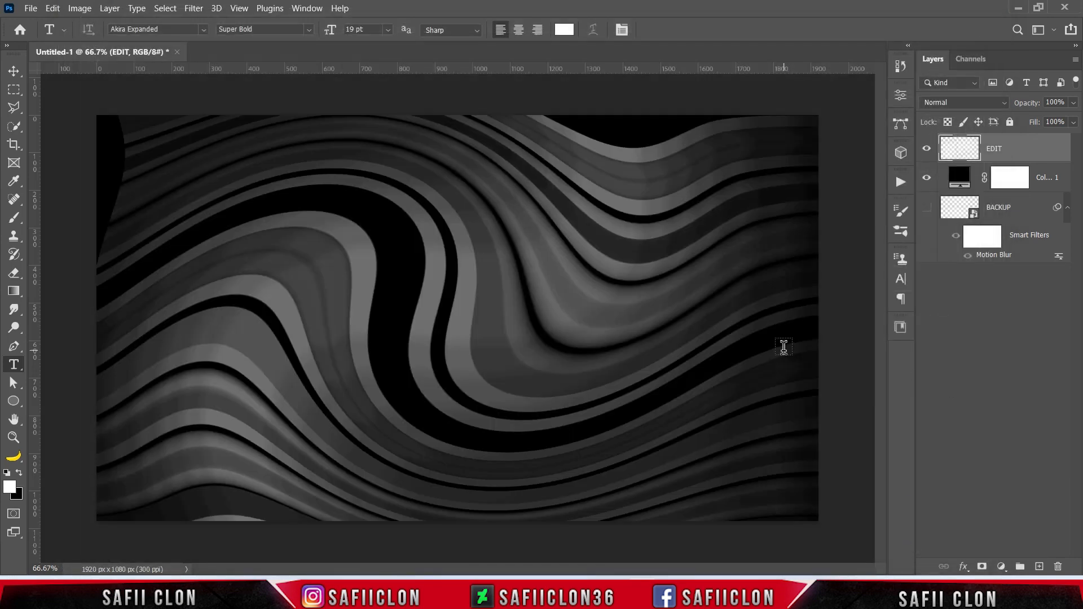
Enlarge the twirled EDIT layer with Free Transform to about 112.62% width and 109.50% height, covering the empty canvas edge.
key(ctrl+minus)
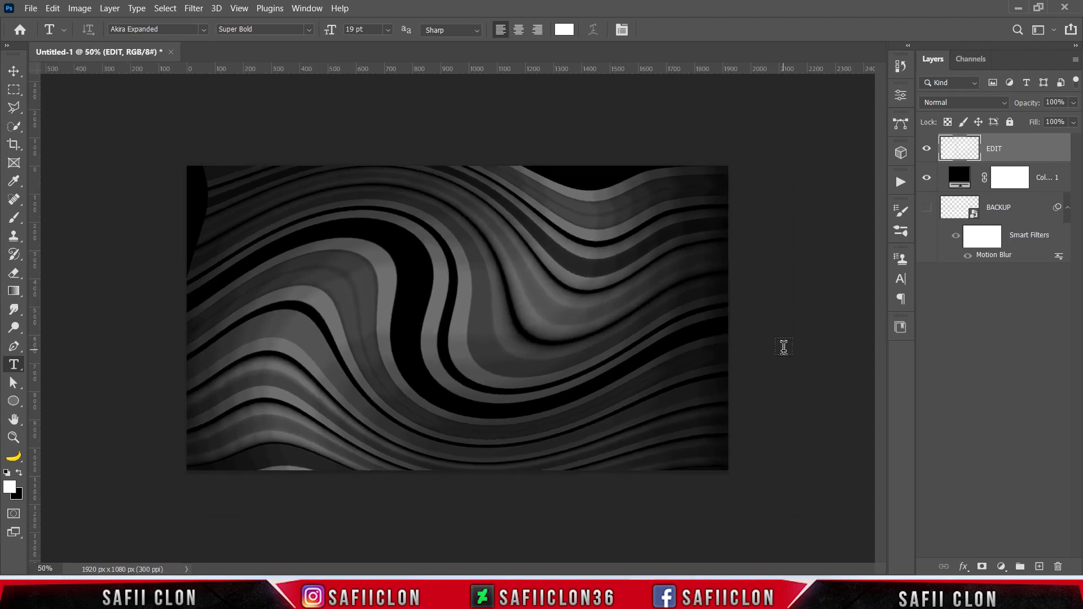
key(ctrl+t)
drag(765, 166, 790, 151)
drag(790, 329, 799, 329)
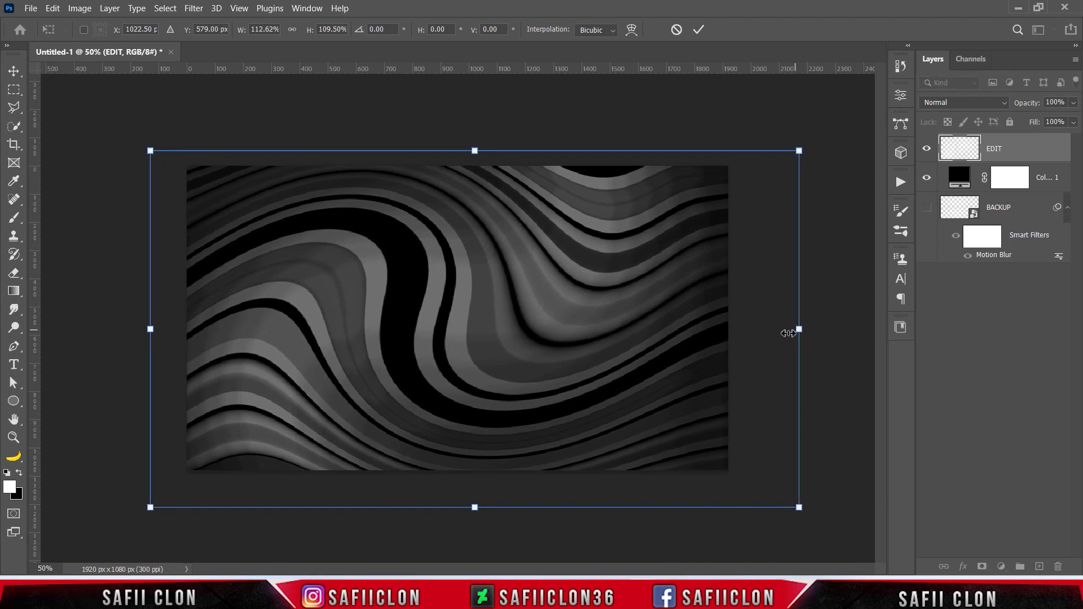
click(700, 29)
key(t)
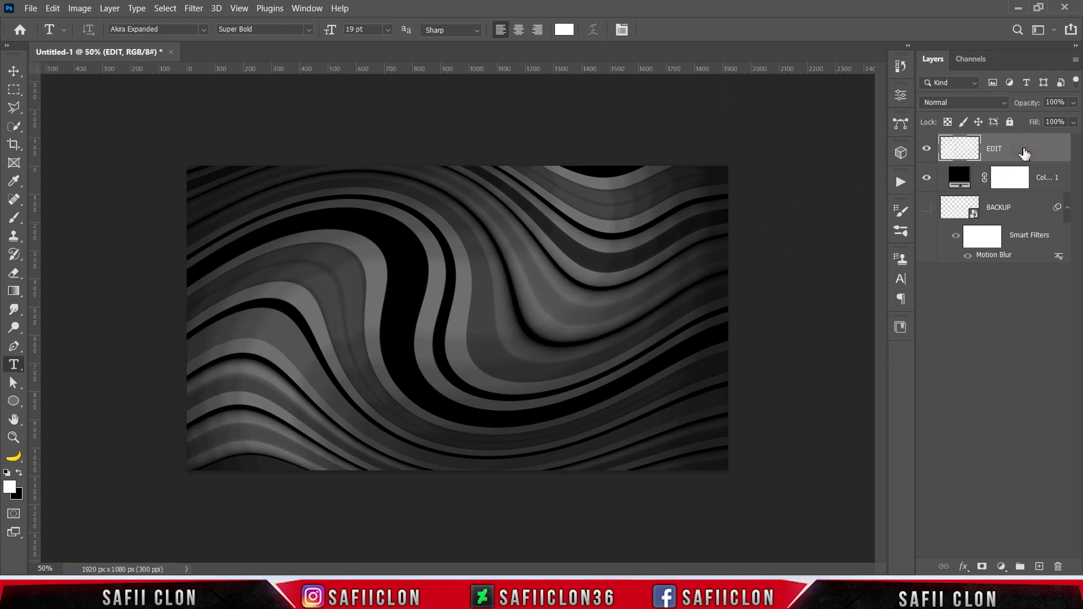
Stamp all visible layers into a new layer and convert it into a smart object.
key(ctrl+shift+alt+e)
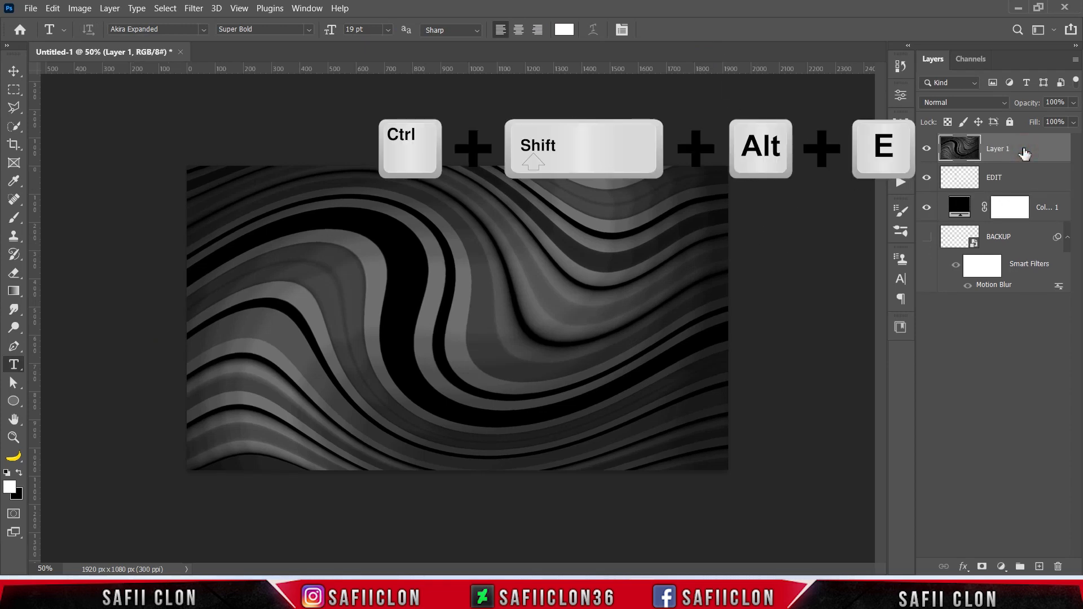
right_click(1023, 150)
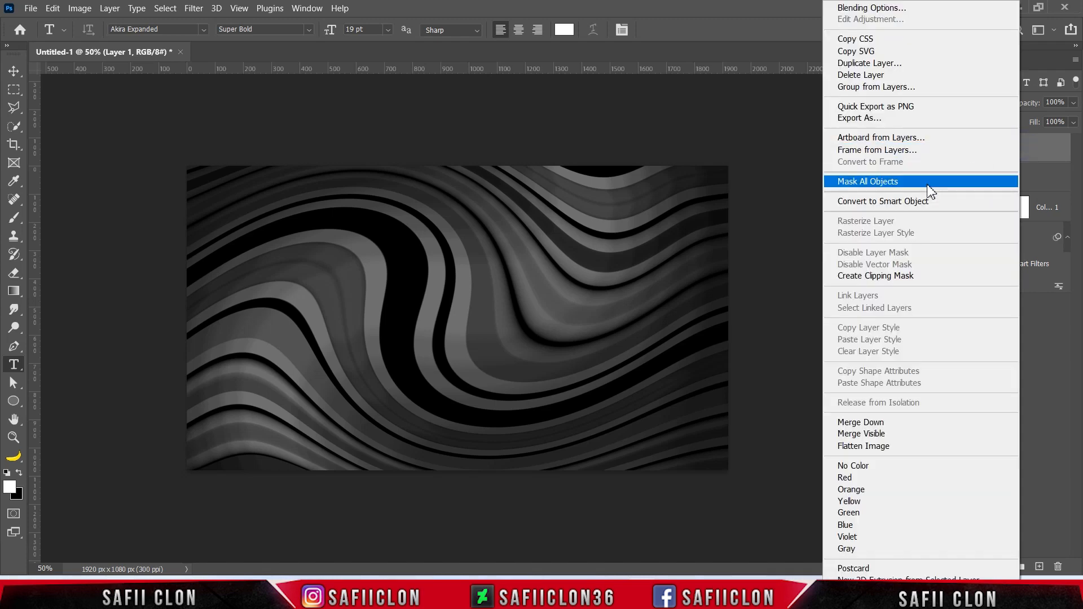
click(888, 202)
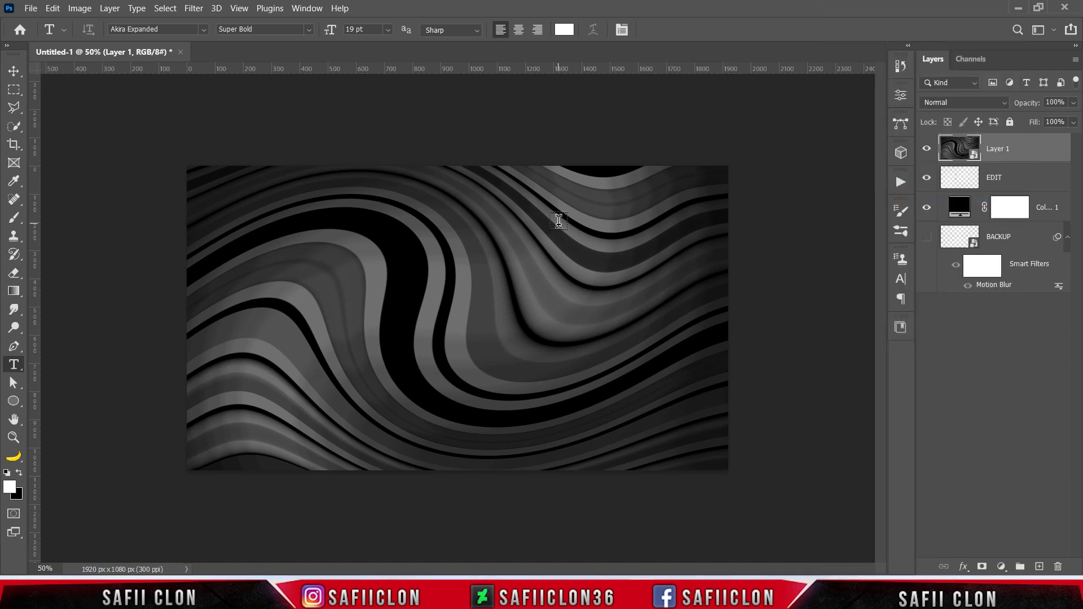
Apply the Plastic Wrap filter to the stamped smart object with Highlight Strength 11, Detail 10 and Smoothness 12, and compare before and after.
click(197, 9)
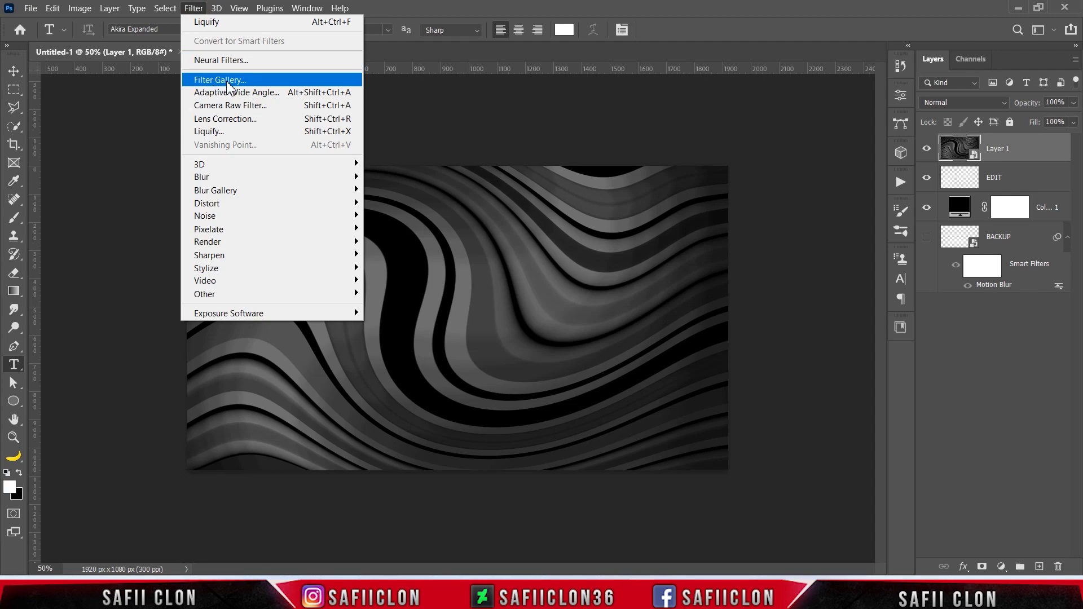
click(246, 82)
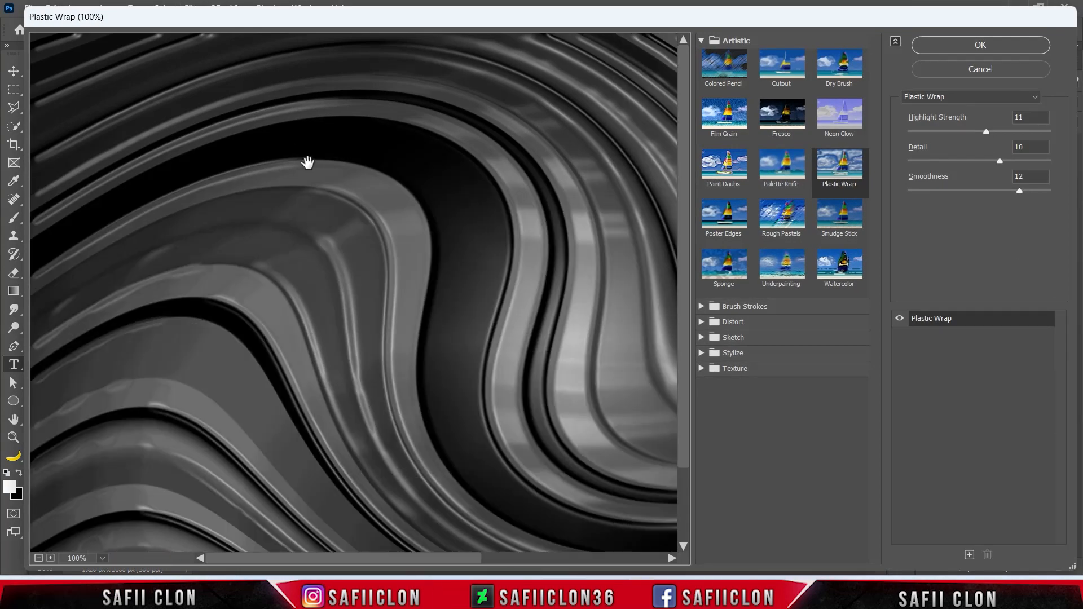
click(39, 558)
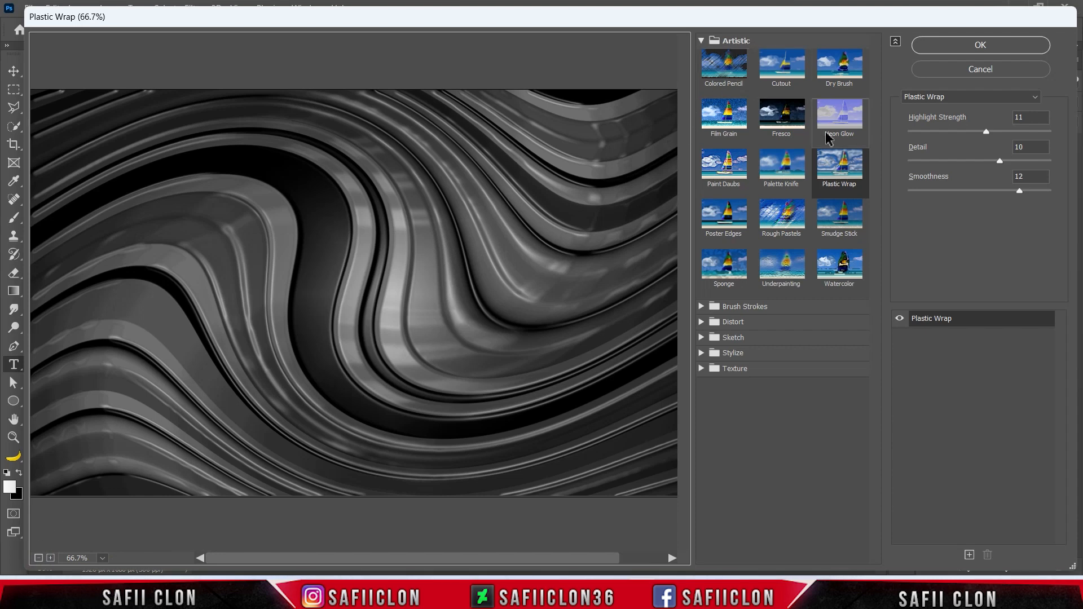
click(839, 170)
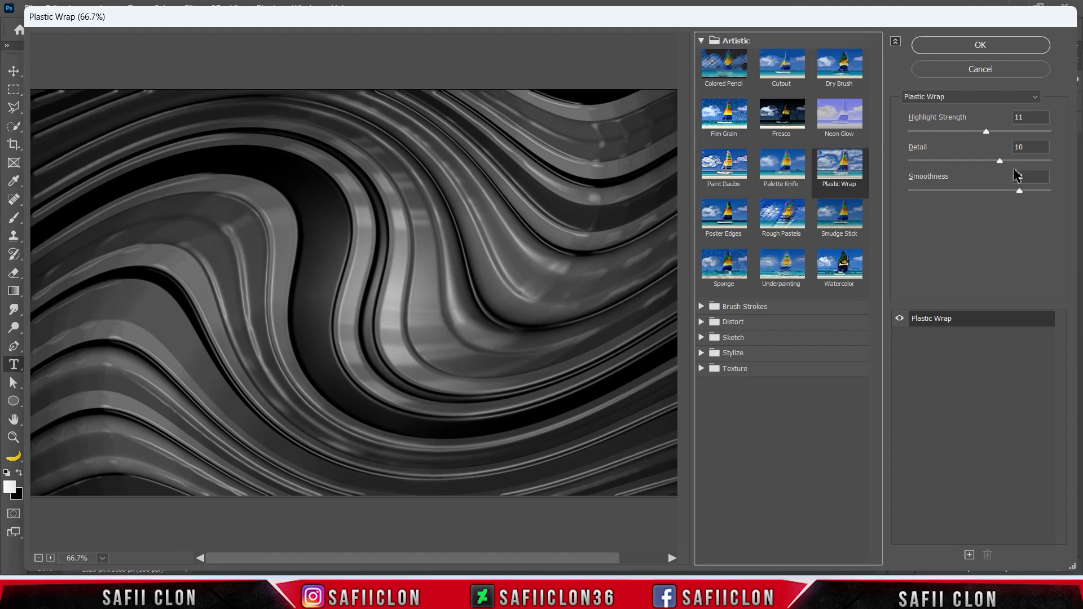
mouse_move(987, 133)
mouse_down()
mouse_move(950, 135)
mouse_move(988, 133)
mouse_up()
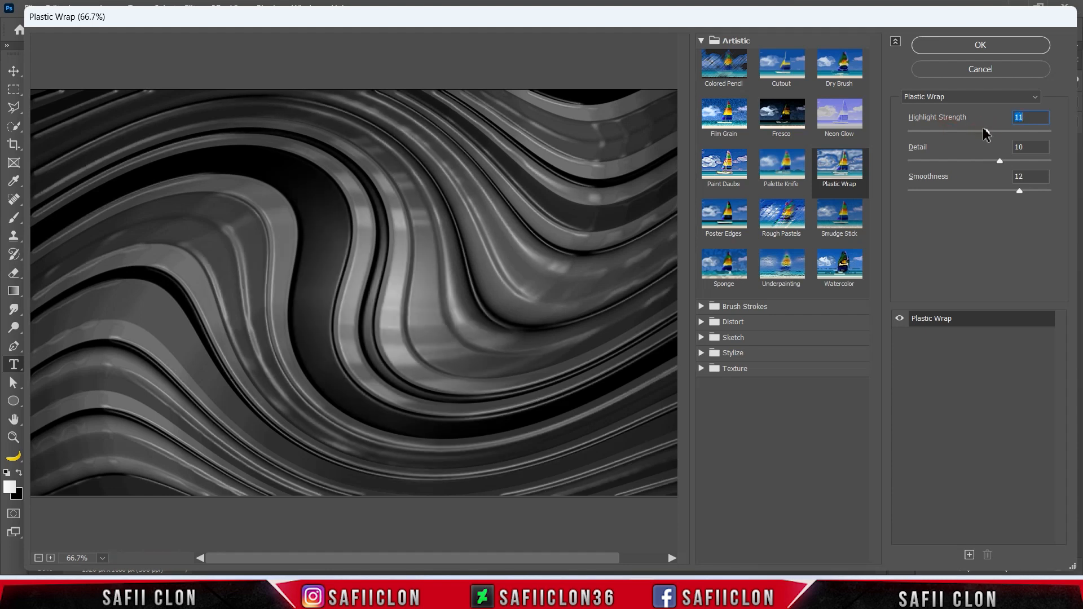
mouse_move(999, 161)
mouse_down()
mouse_move(1030, 162)
mouse_move(999, 161)
mouse_up()
mouse_move(1020, 191)
mouse_down()
mouse_move(883, 191)
mouse_move(1035, 192)
mouse_move(1019, 191)
mouse_up()
click(980, 46)
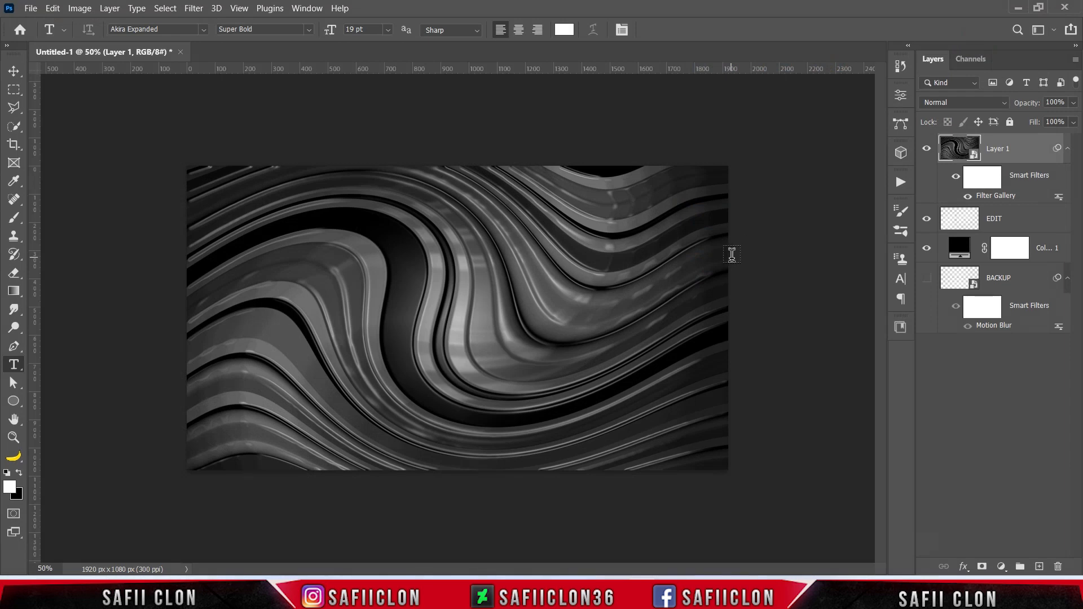
click(925, 151)
click(926, 151)
click(925, 151)
click(926, 151)
Add a Levels adjustment clipped to Layer 1 with input levels of 4, 0.75 and 207.
click(1001, 567)
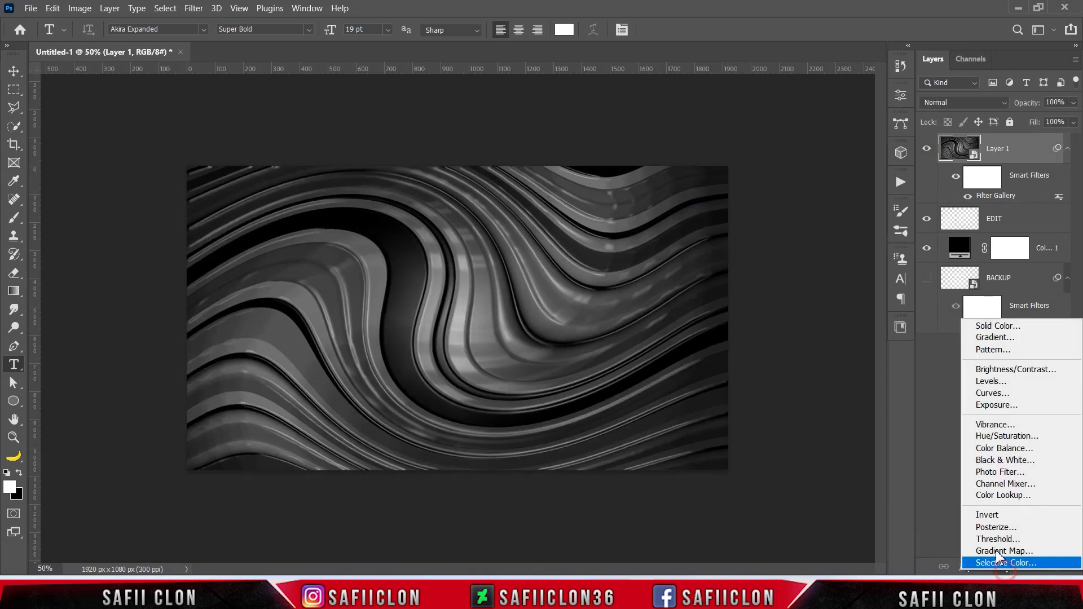
click(993, 382)
click(781, 412)
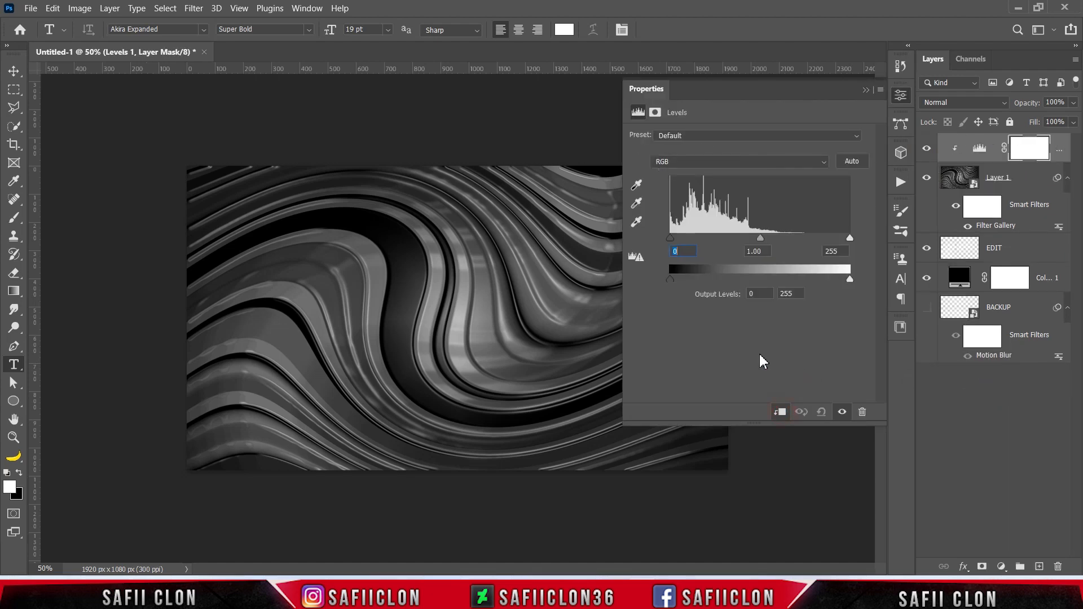
mouse_move(676, 244)
mouse_down()
mouse_move(702, 244)
mouse_move(685, 243)
mouse_up()
mouse_move(763, 238)
mouse_down()
mouse_move(783, 240)
mouse_move(774, 246)
mouse_move(781, 236)
mouse_up()
drag(676, 237, 674, 237)
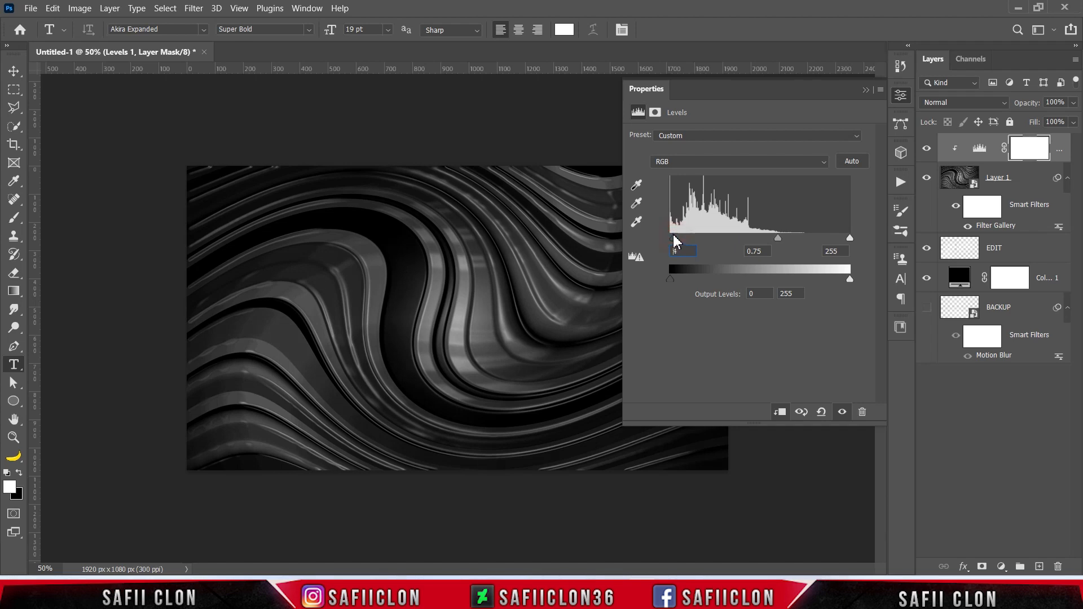
drag(850, 238, 818, 233)
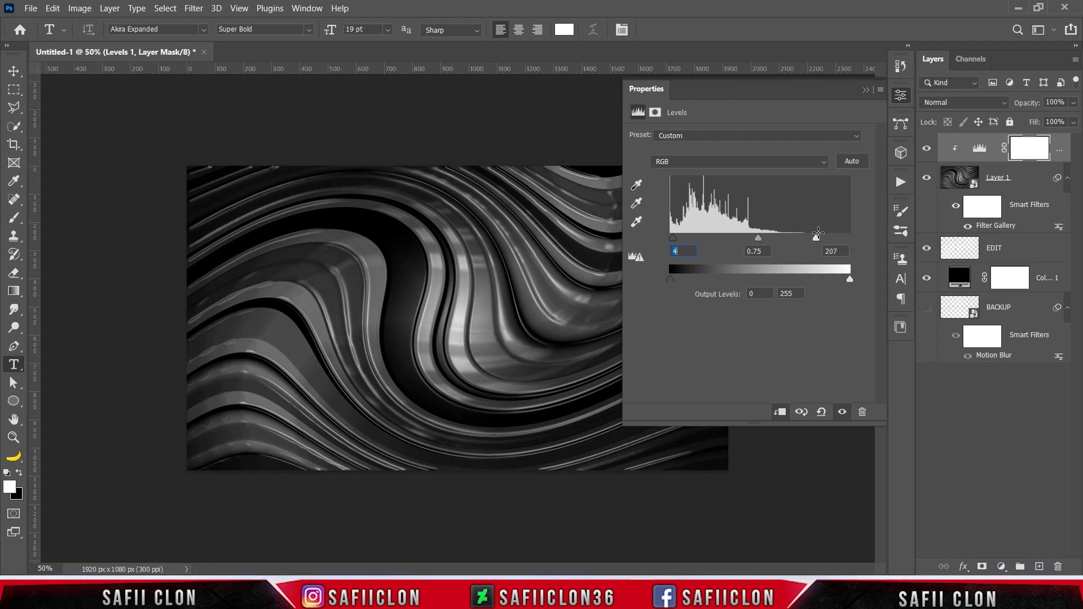
click(866, 89)
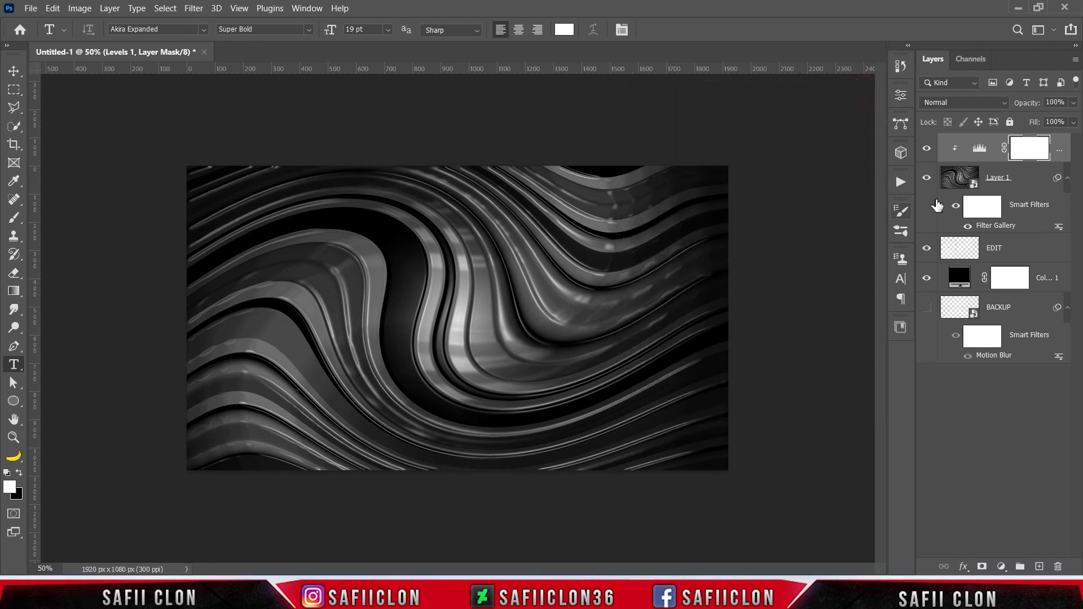
Compare the image with and without the Levels adjustment.
click(929, 147)
click(928, 148)
click(929, 147)
click(928, 148)
click(928, 147)
key(ctrl+plus)
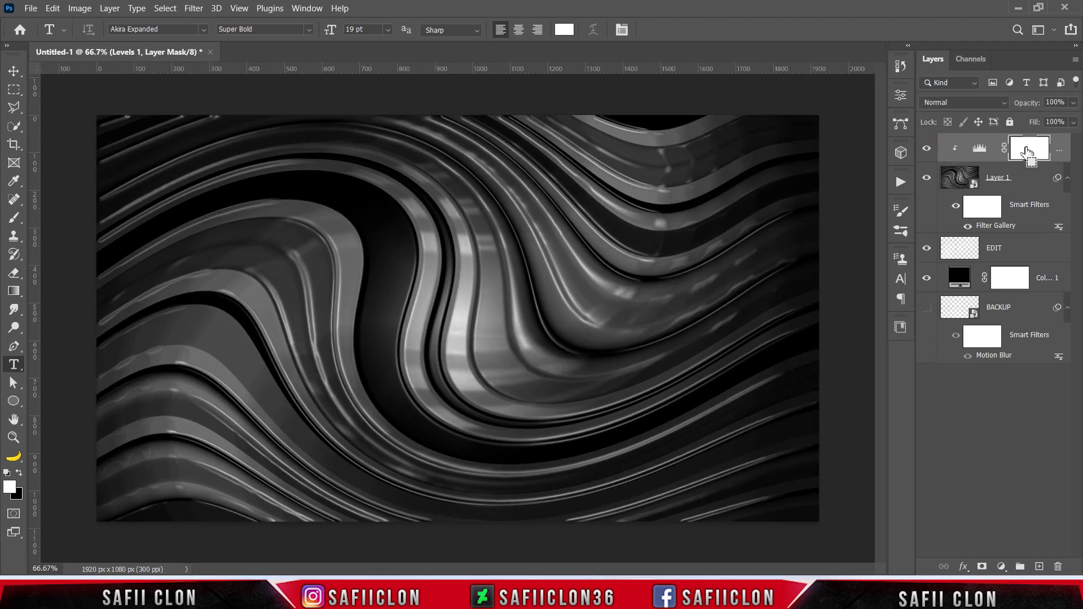
Stamp all visible layers into a new layer above the Levels adjustment and convert it to a smart object.
key(ctrl+shift+alt+e)
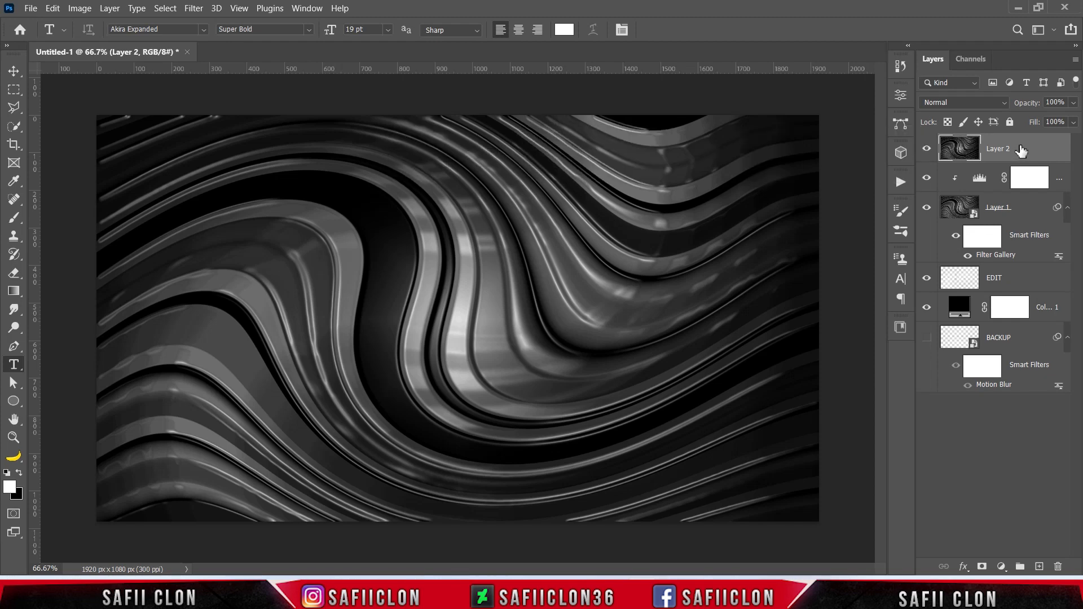
right_click(1020, 148)
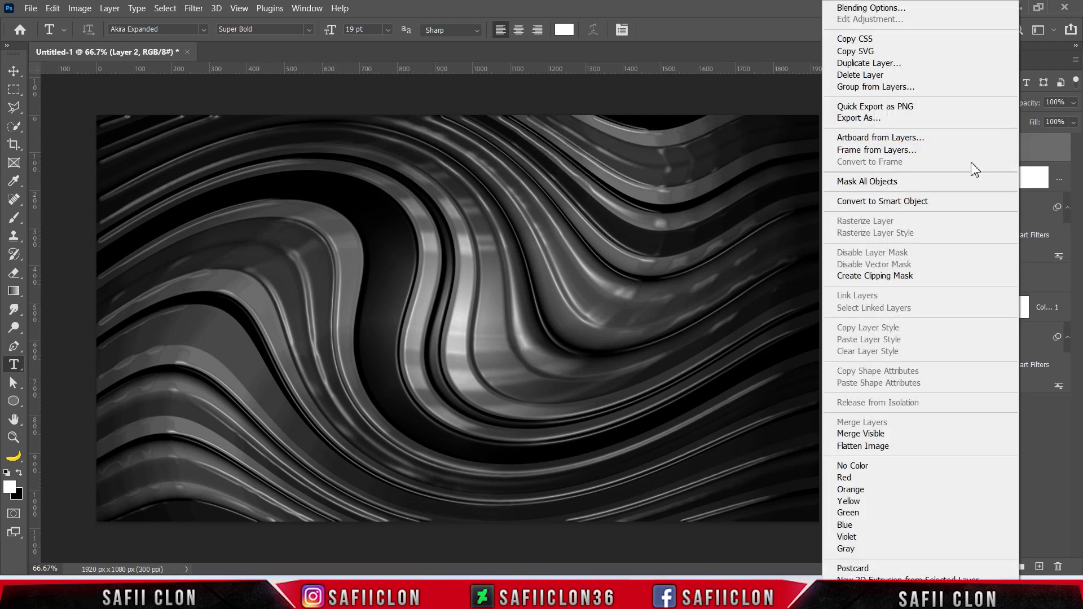
click(919, 202)
In the Camera Raw filter for Layer 2, set Exposure -0.15, Contrast +37, Highlights +17, Shadows -10, Whites +21 and Blacks +7.
click(195, 9)
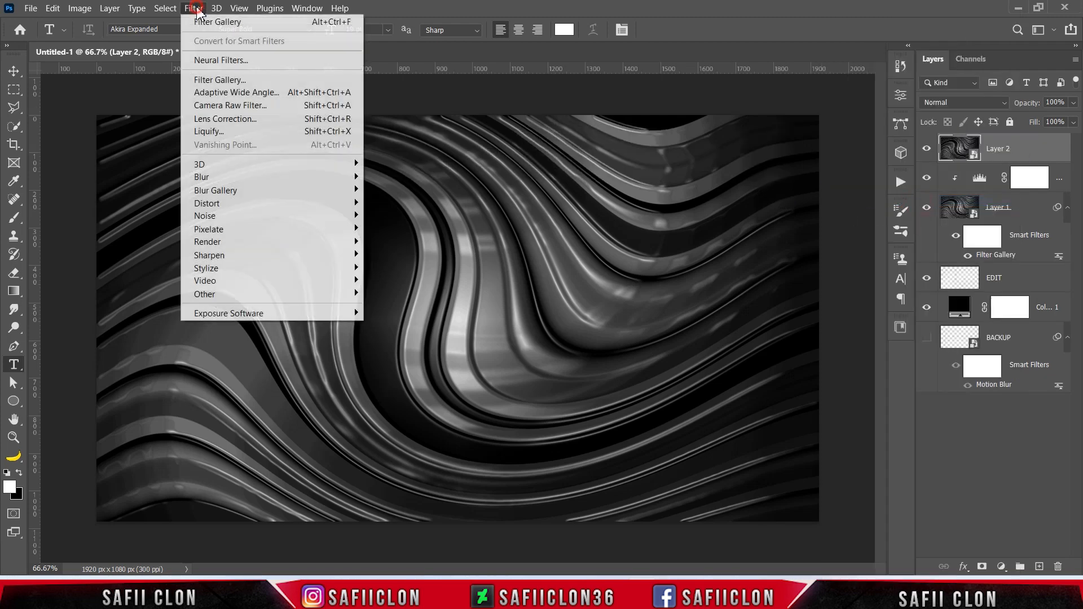
click(253, 107)
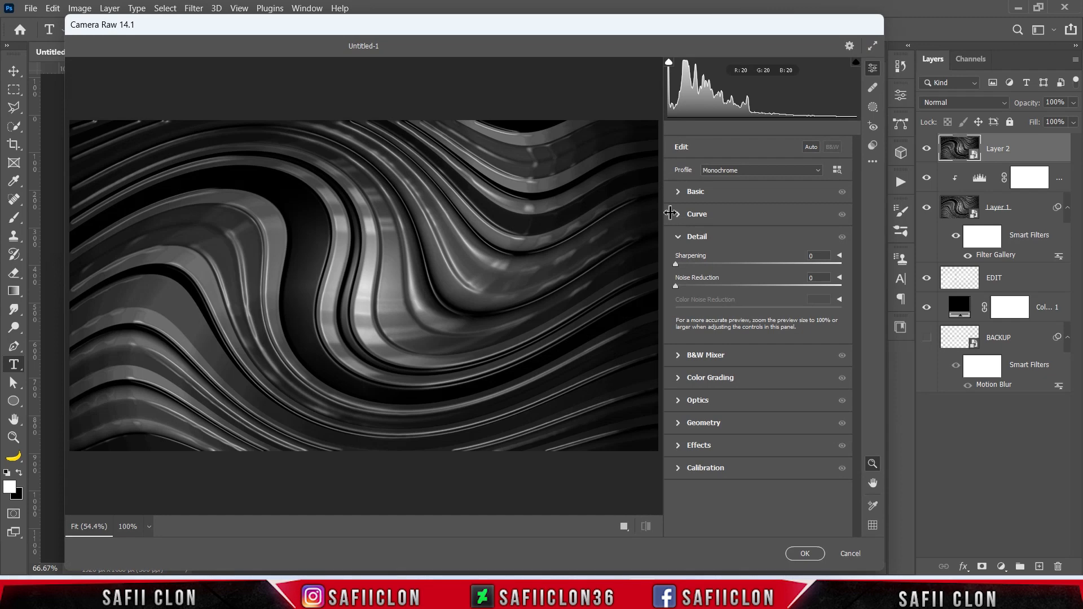
click(737, 198)
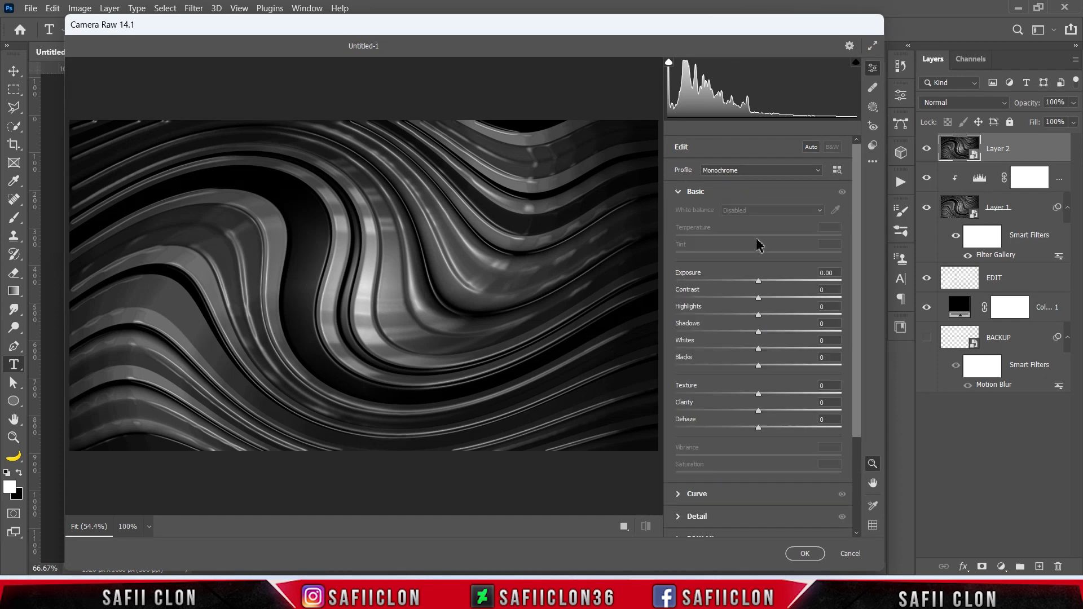
drag(760, 282, 792, 299)
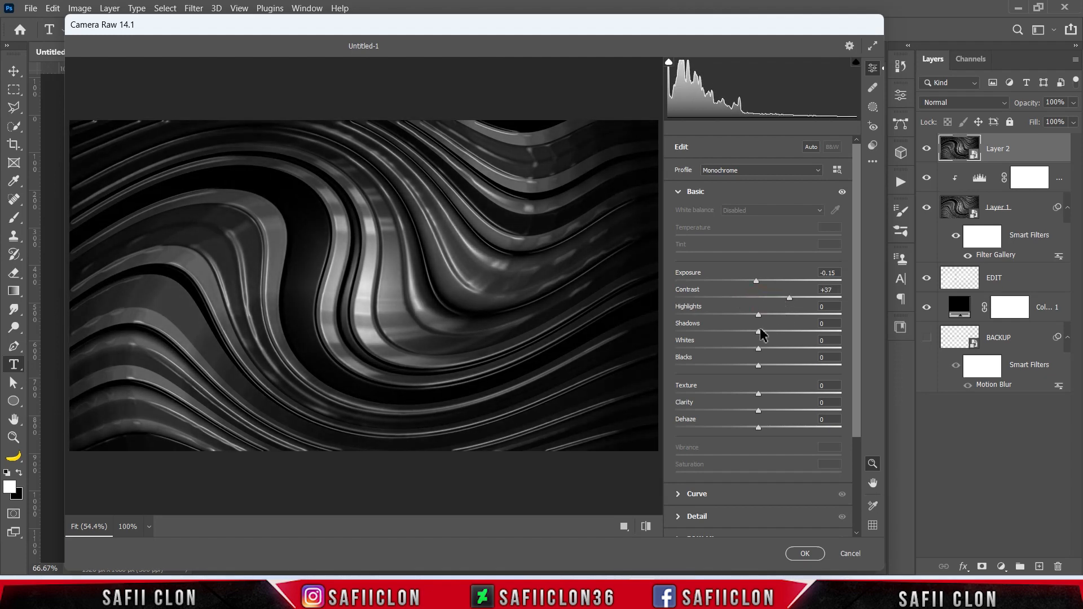
drag(756, 317, 751, 340)
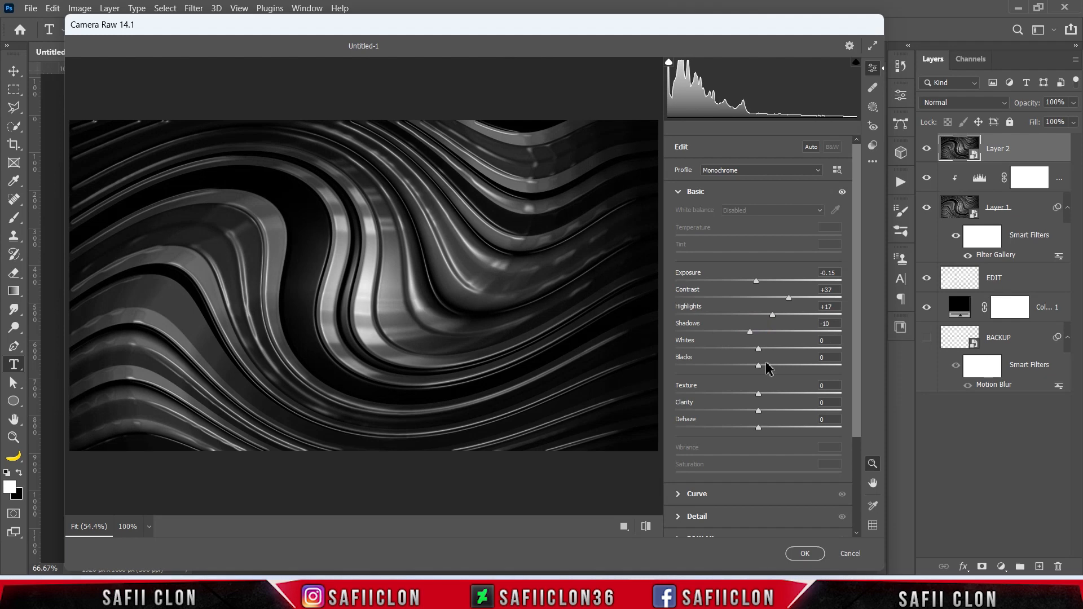
drag(756, 348, 776, 360)
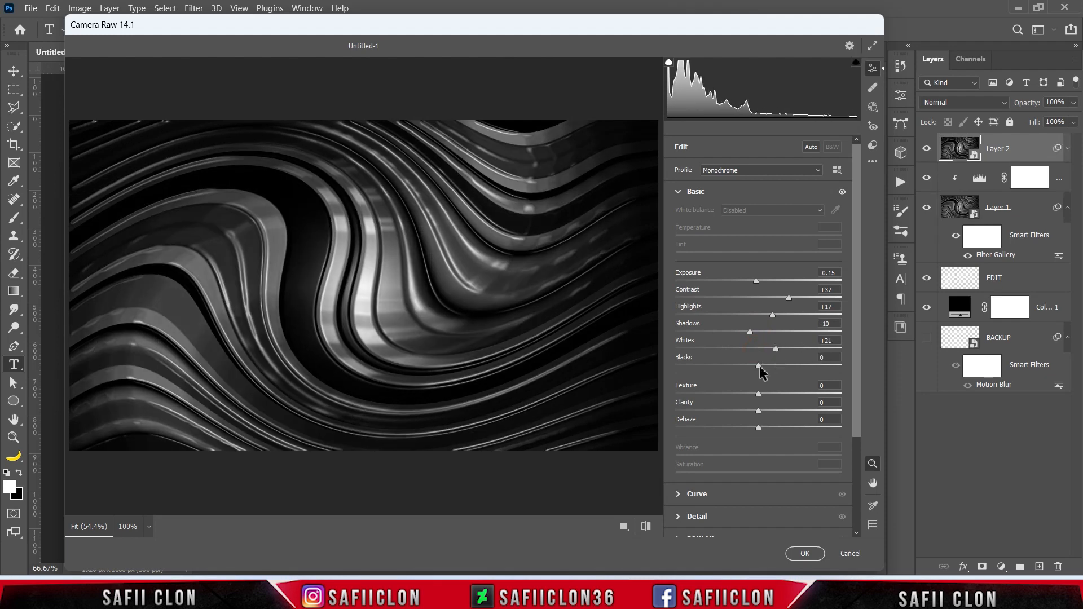
mouse_move(759, 366)
mouse_down()
mouse_move(805, 367)
mouse_move(766, 366)
mouse_up()
Set Texture +7, Clarity +58, Dehaze +21 and Sharpening 50, add slight noise reduction, and apply the Camera Raw filter.
drag(759, 393, 805, 414)
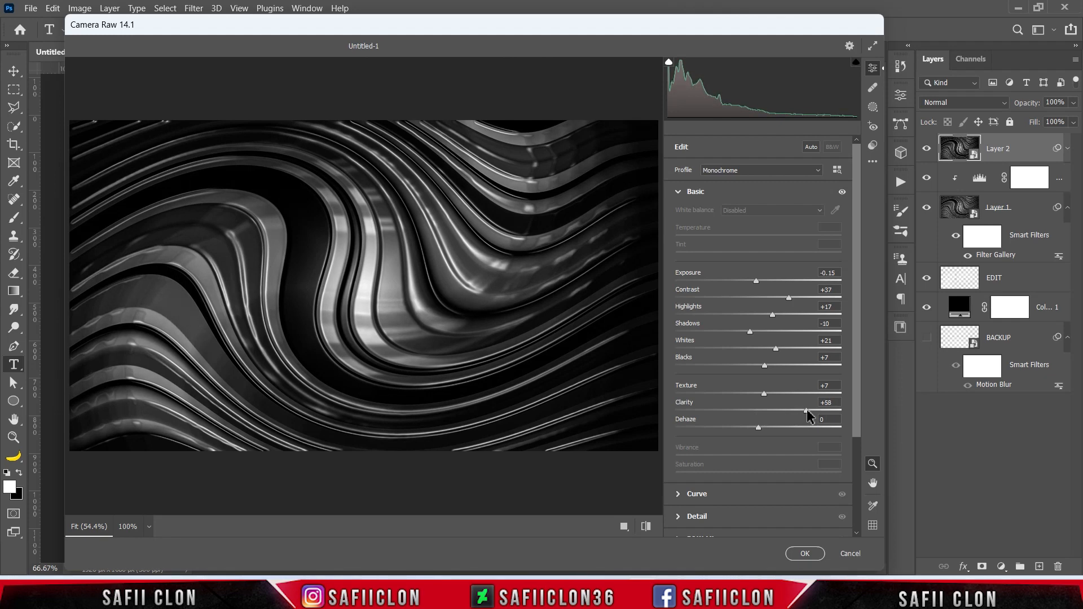
mouse_move(758, 430)
mouse_down()
mouse_move(783, 430)
mouse_move(725, 429)
mouse_move(786, 431)
mouse_move(776, 431)
mouse_up()
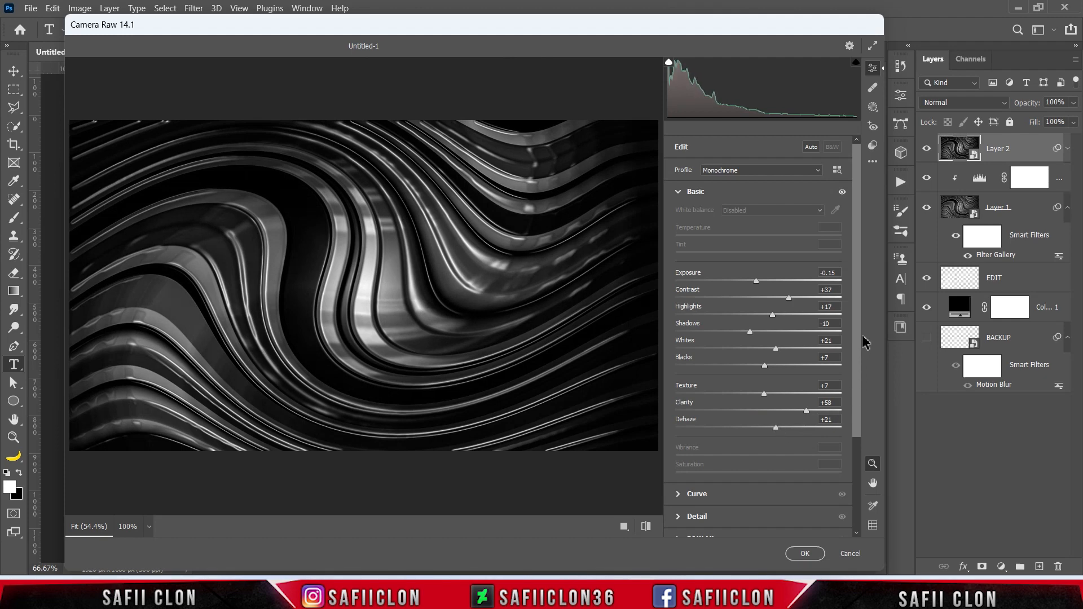
drag(857, 325, 772, 410)
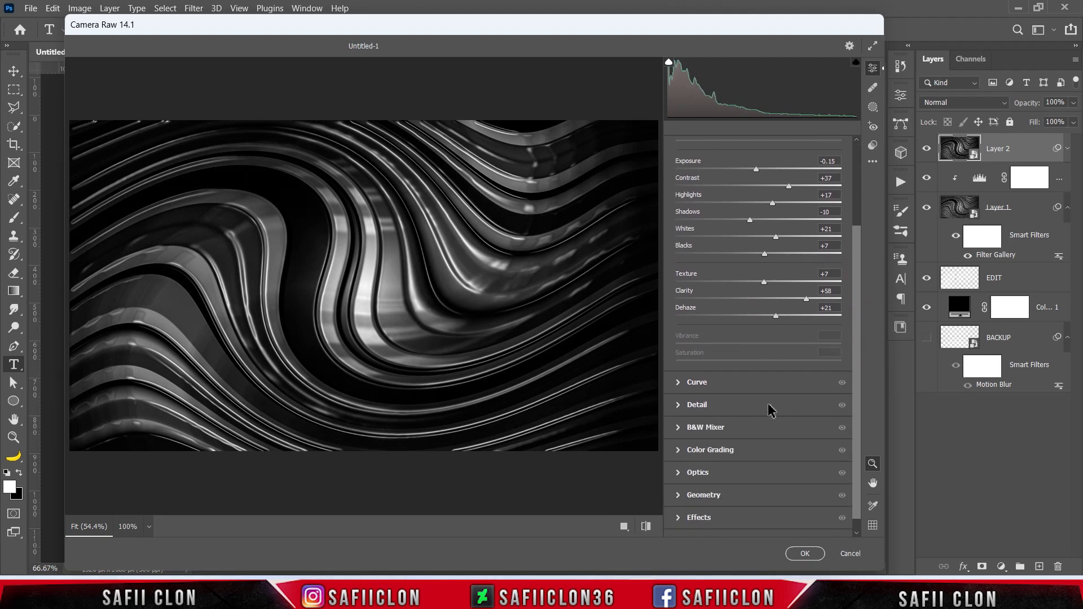
click(719, 406)
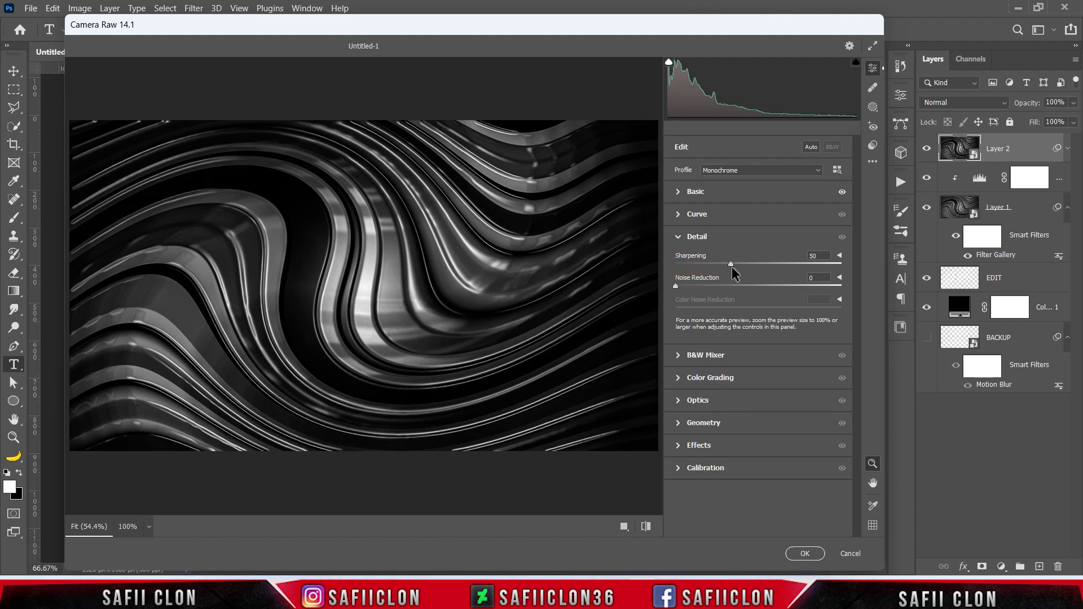
drag(677, 290, 699, 292)
click(805, 554)
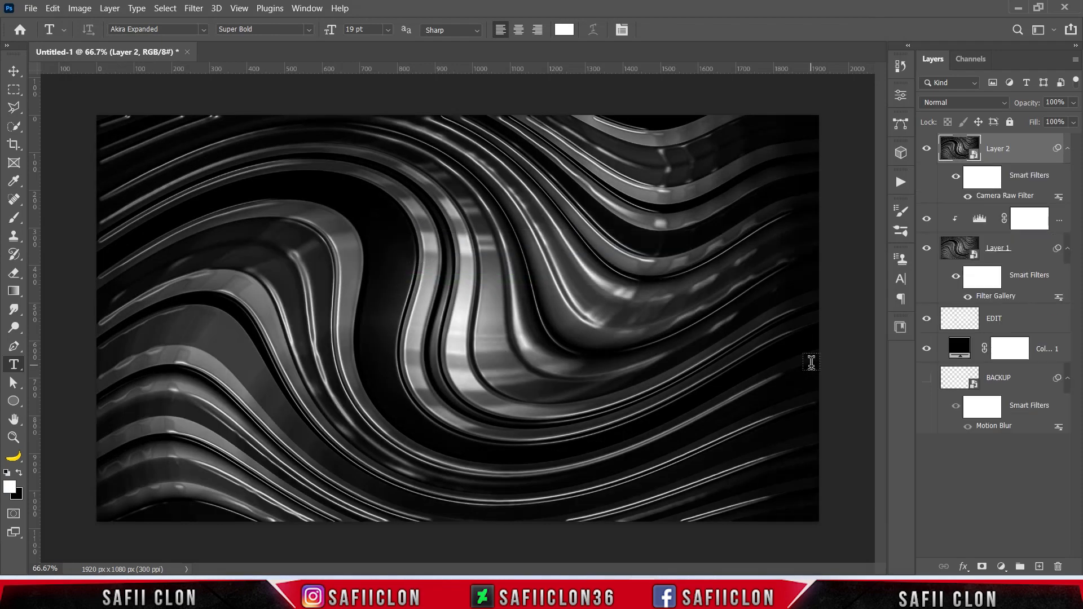
Compare the image with and without the Camera Raw-filtered Layer 2.
click(927, 148)
click(927, 148)
click(927, 148)
click(927, 149)
Create a new transparent document of 2300 x 1080 pixels at 300 pixels/inch in 8-bit RGB Color.
click(30, 8)
click(42, 21)
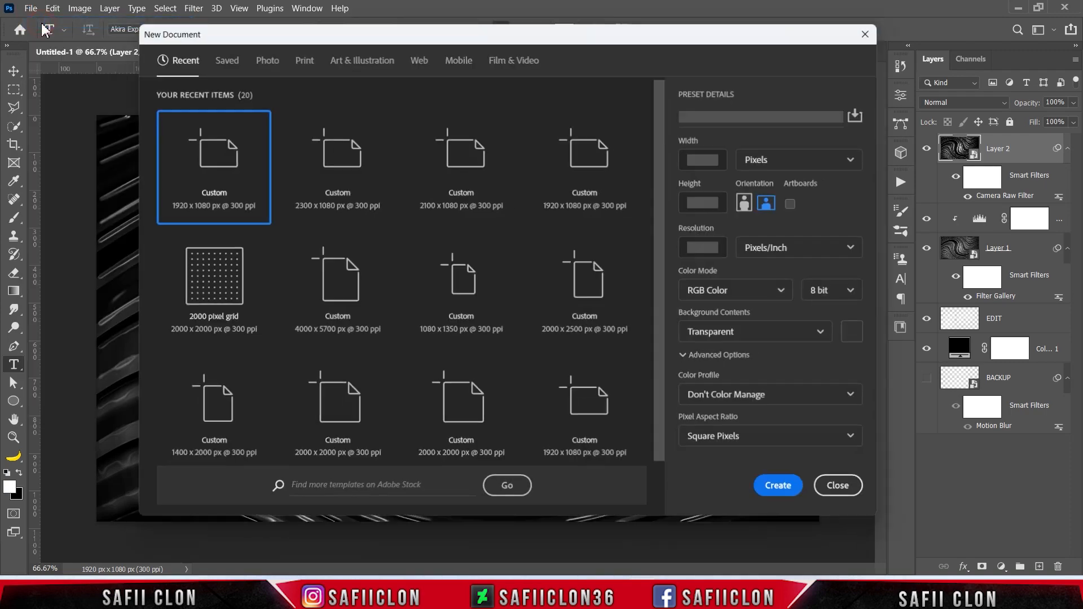
click(798, 159)
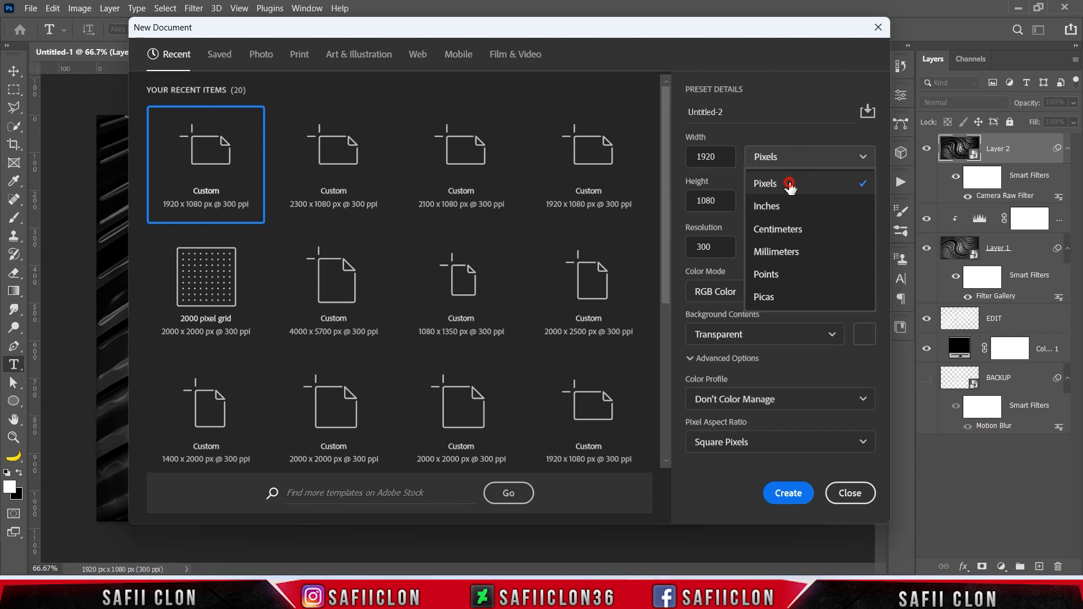
click(791, 181)
double_click(728, 159)
text(2300)
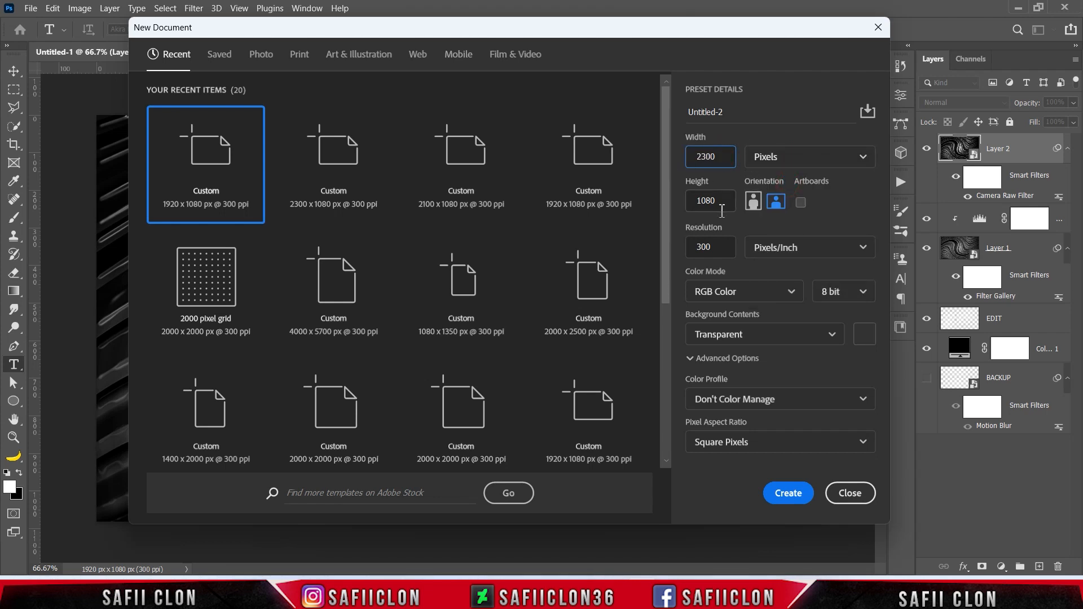
double_click(715, 202)
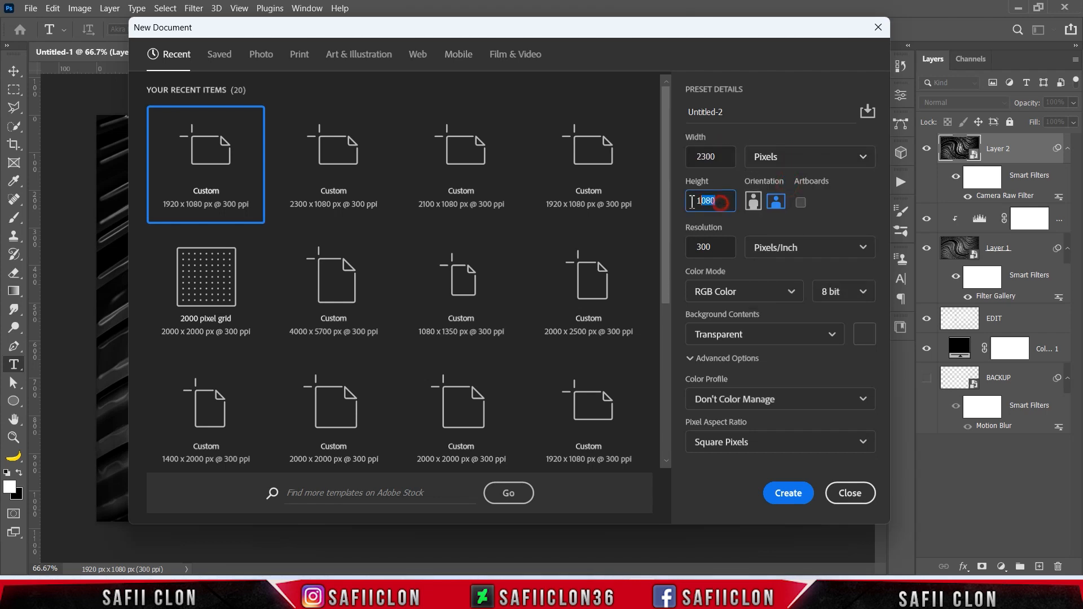
click(776, 247)
click(788, 274)
double_click(722, 246)
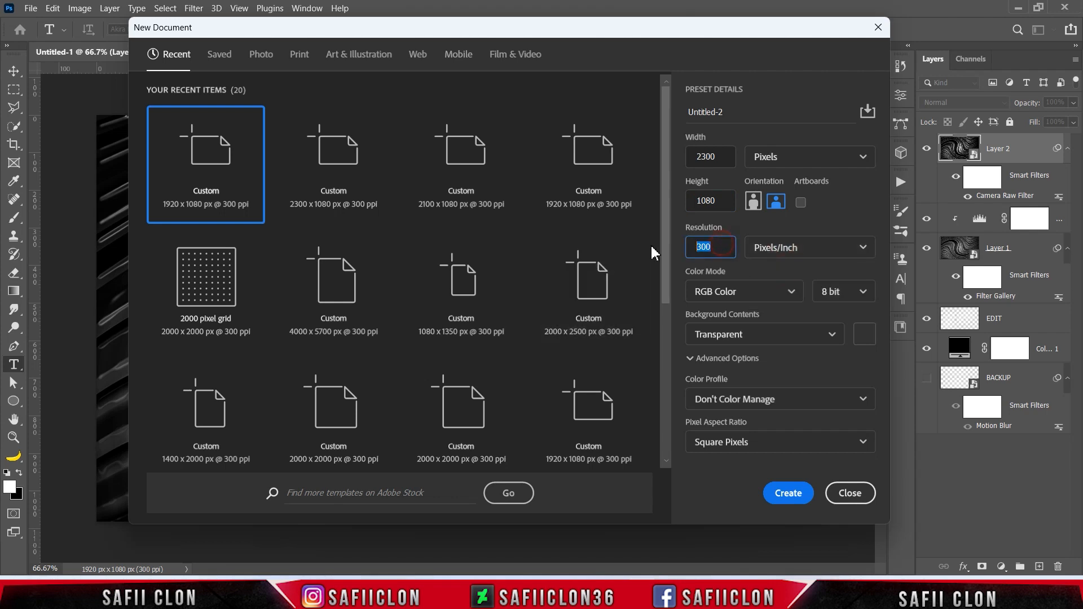
click(835, 345)
click(750, 429)
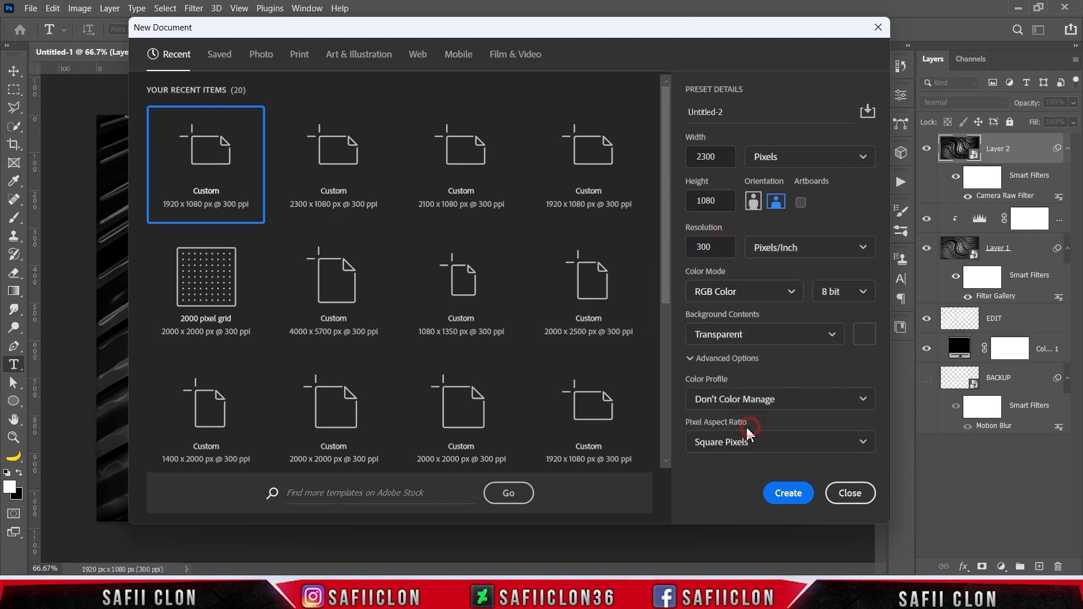
click(789, 494)
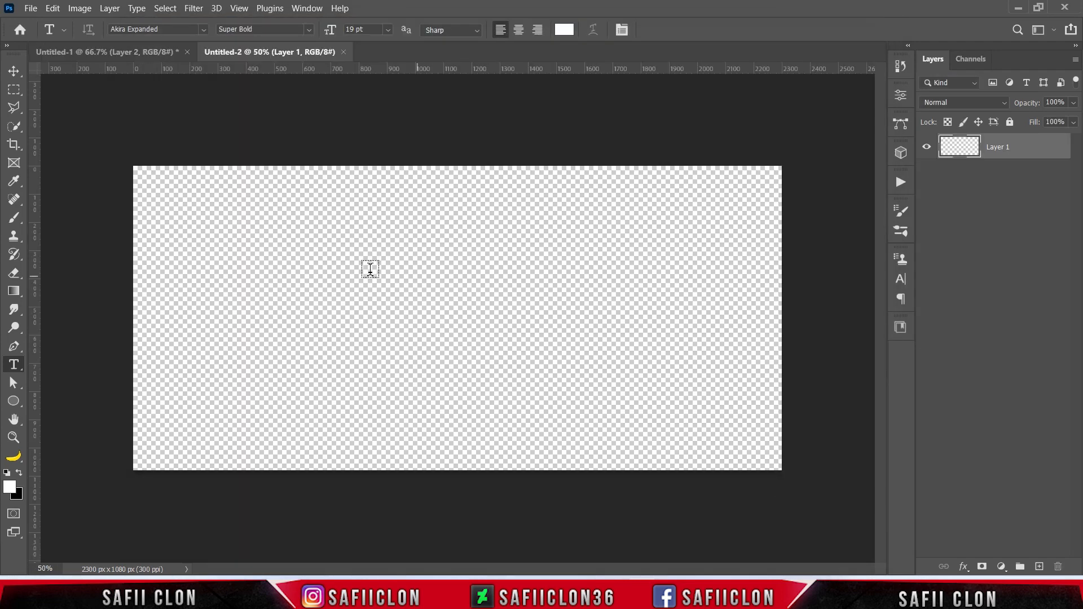
Stamp all visible layers of Untitled-1 into a new layer and copy that layer into Untitled-2.
click(113, 52)
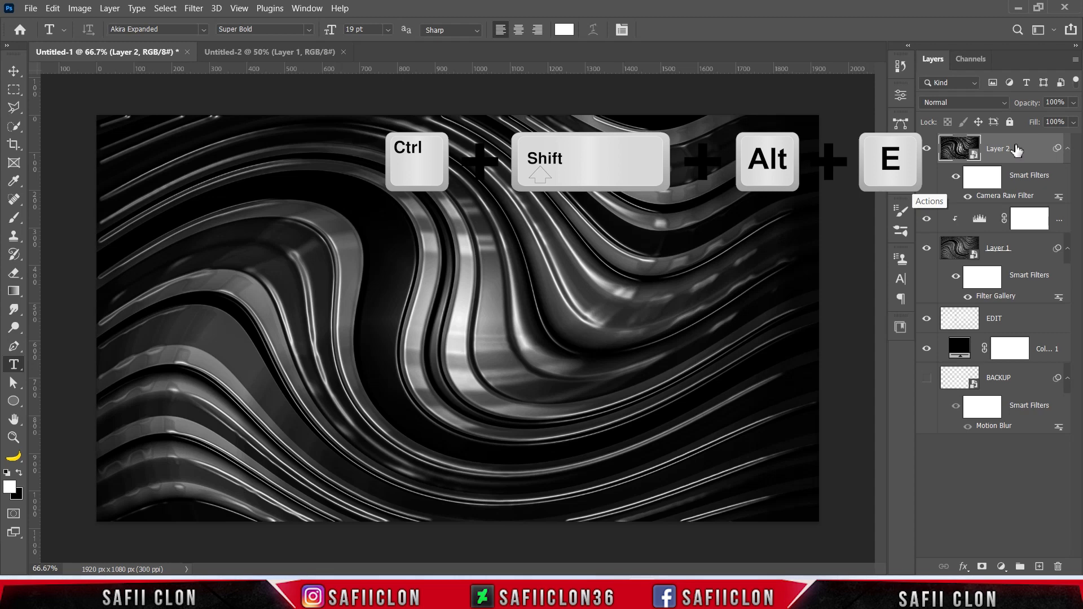
key(ctrl+shift+alt+e)
drag(1010, 150, 448, 299)
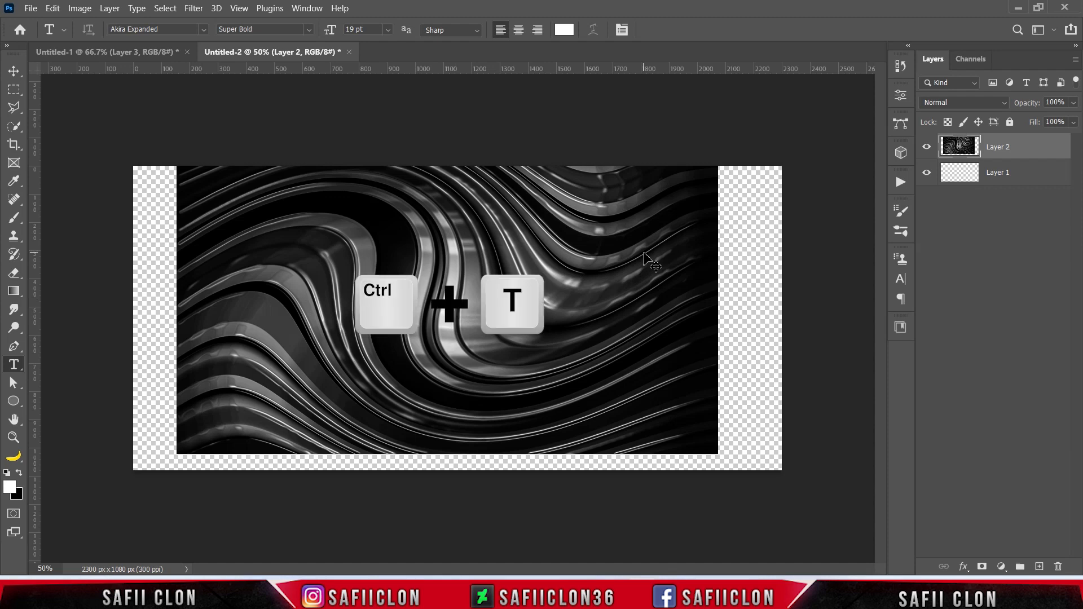
Scale the copied wave layer to about 122.81% with Free Transform and position it to fill the whole canvas.
key(ctrl+t)
drag(587, 264, 584, 281)
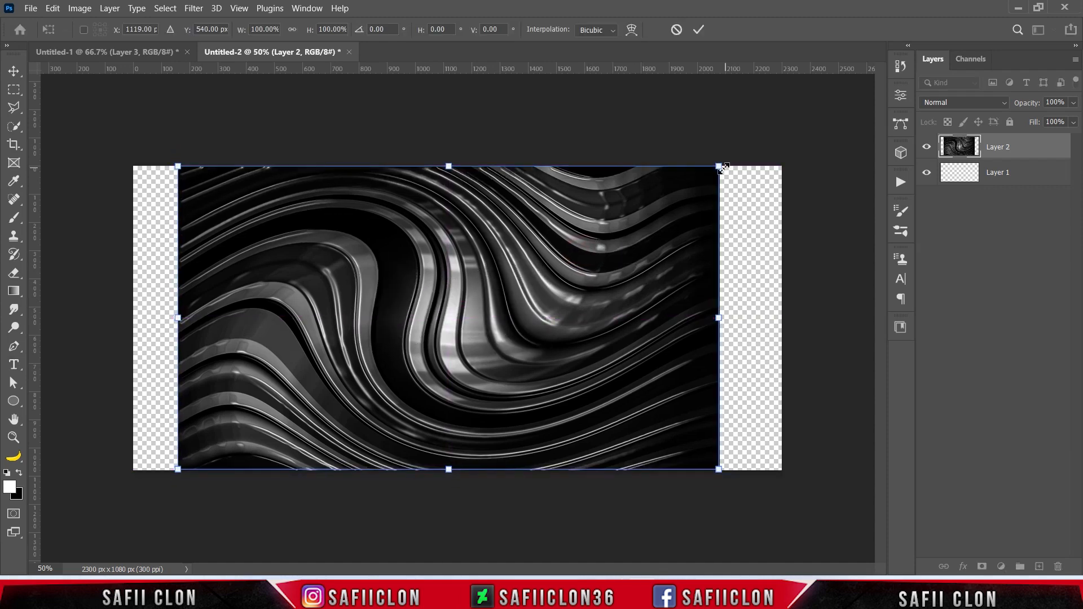
drag(722, 167, 786, 153)
drag(695, 281, 704, 281)
drag(784, 134, 789, 132)
mouse_move(680, 303)
mouse_down()
mouse_move(697, 270)
mouse_move(689, 296)
mouse_up()
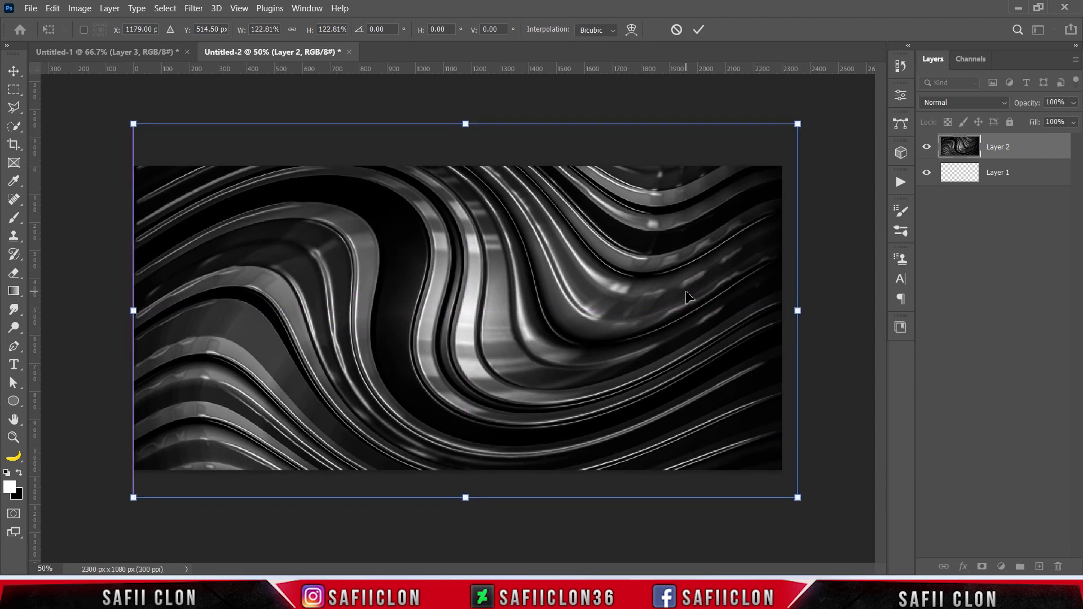
click(699, 32)
key(t)
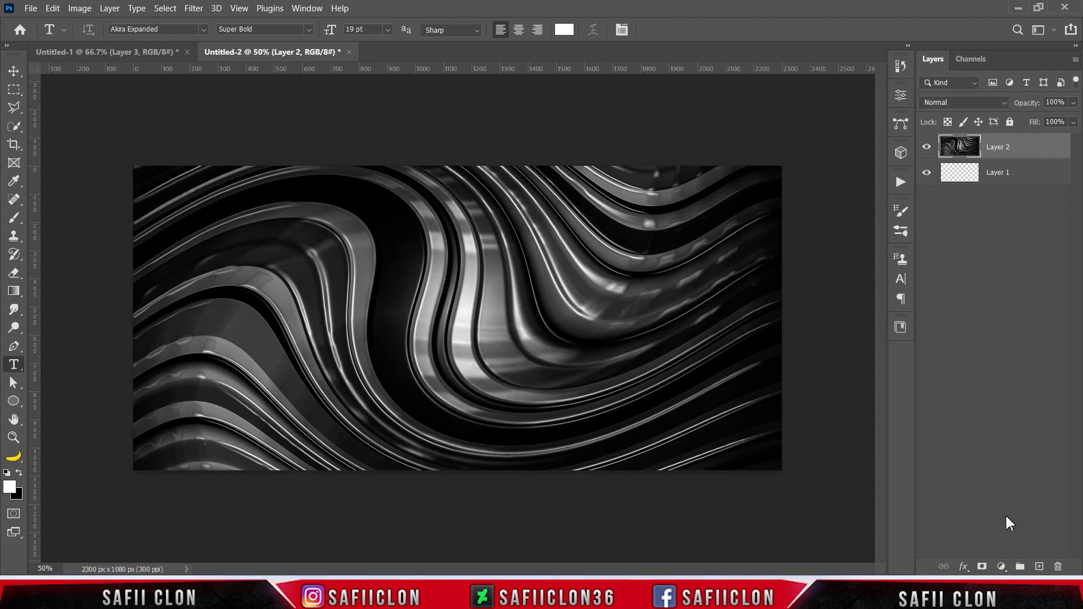
Add a Gradient Map adjustment using the Black, White preset, with the color stop at 0% set to 000000.
click(1002, 567)
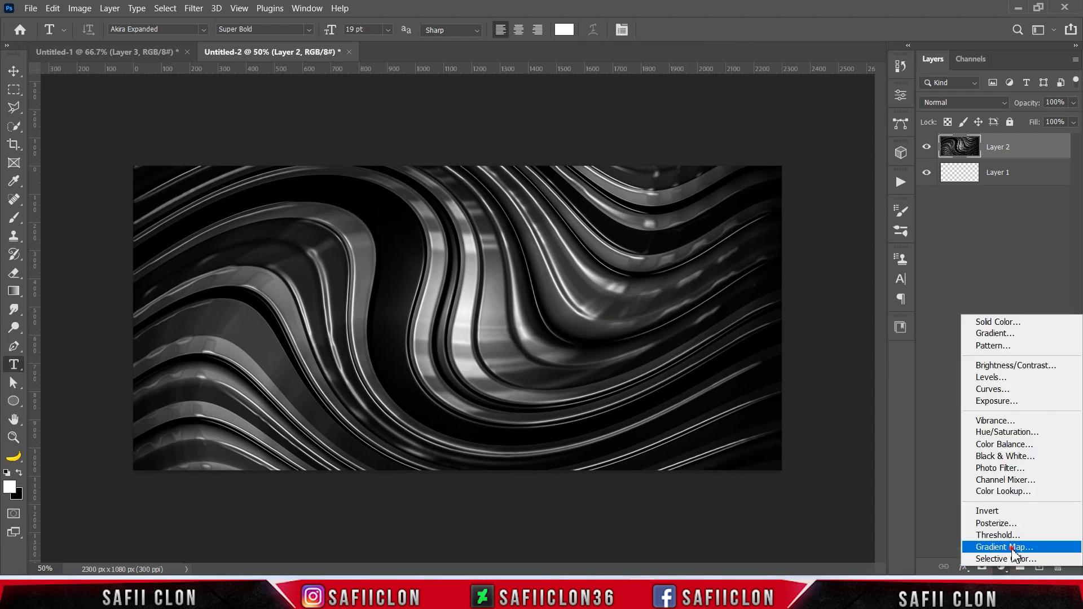
click(1013, 550)
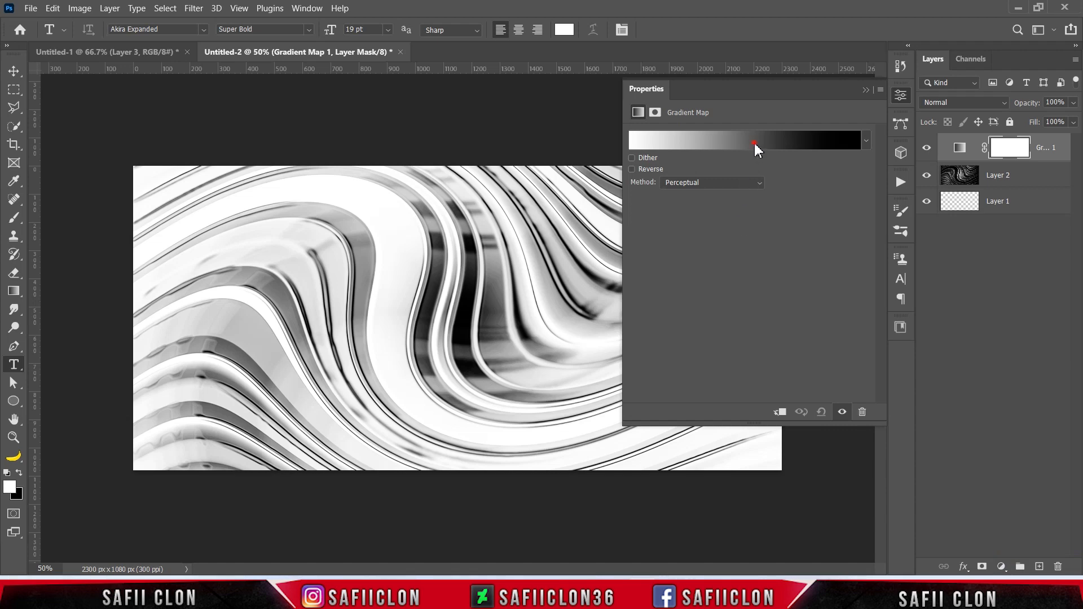
click(756, 148)
click(692, 164)
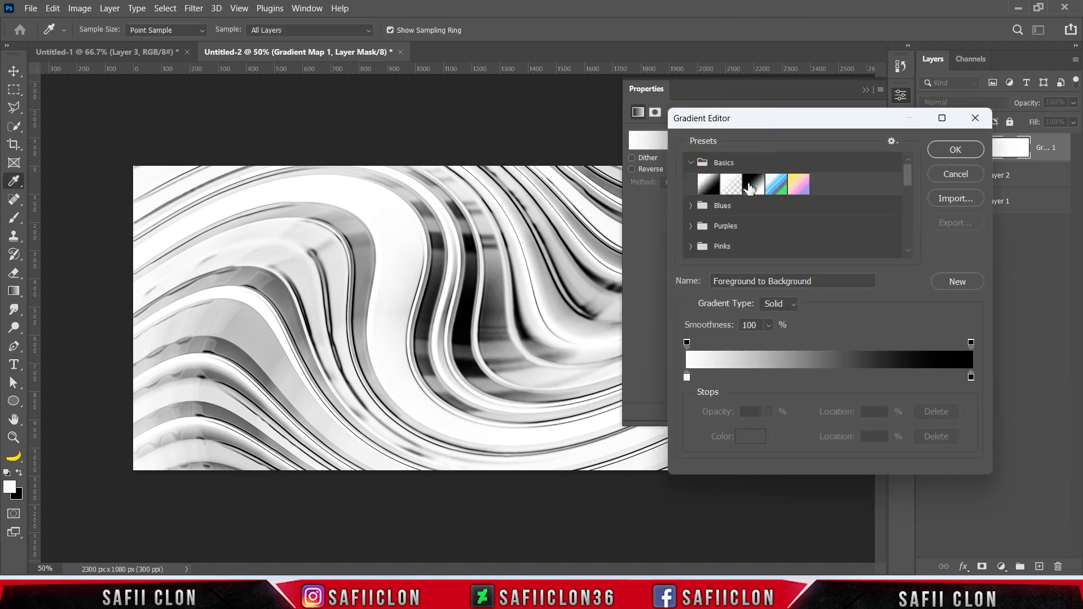
click(754, 184)
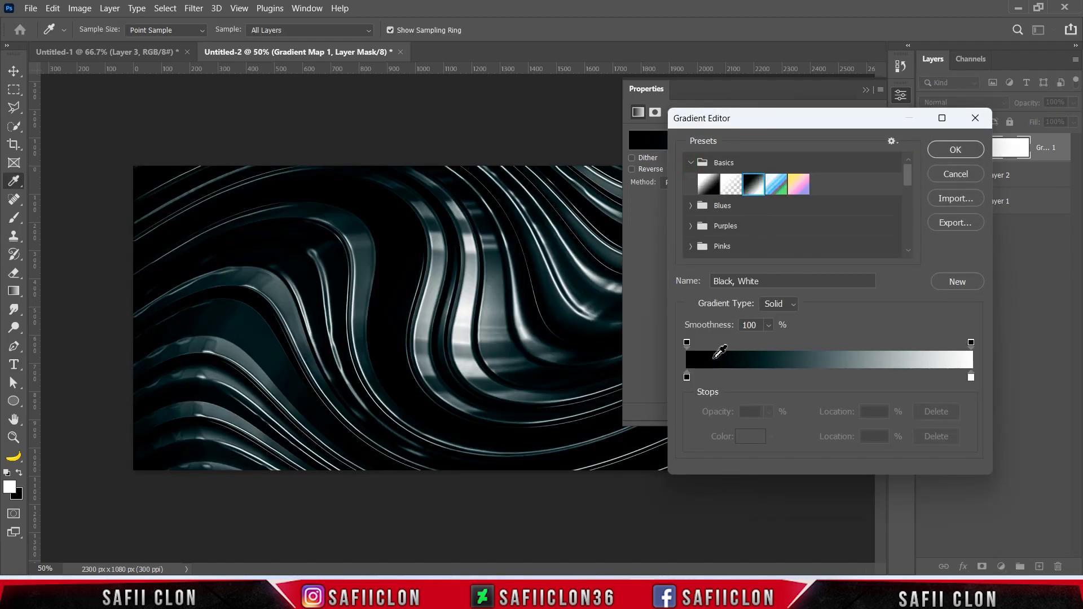
click(687, 377)
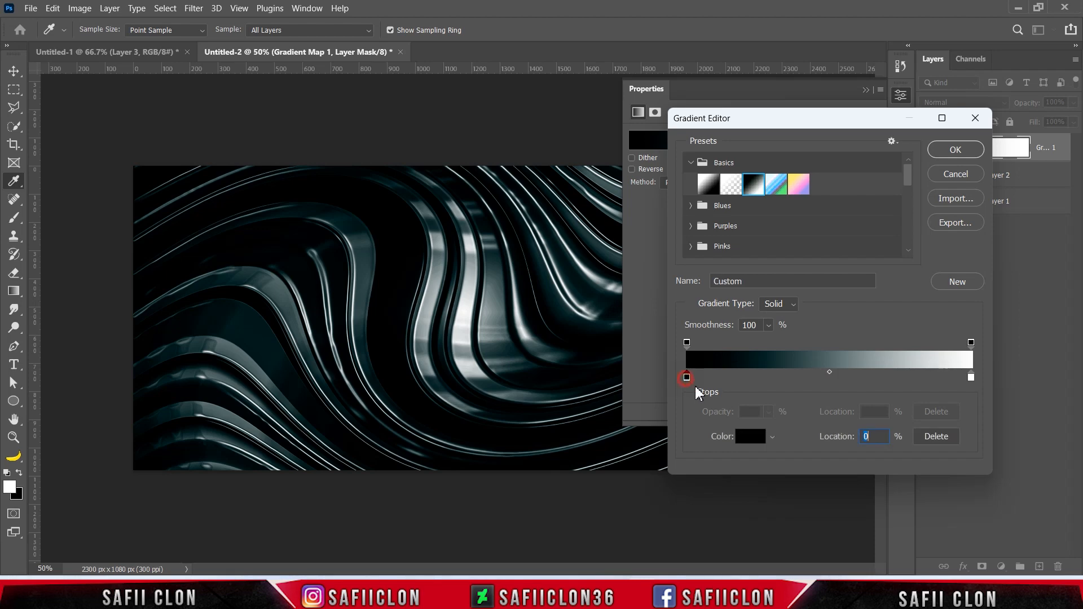
click(751, 437)
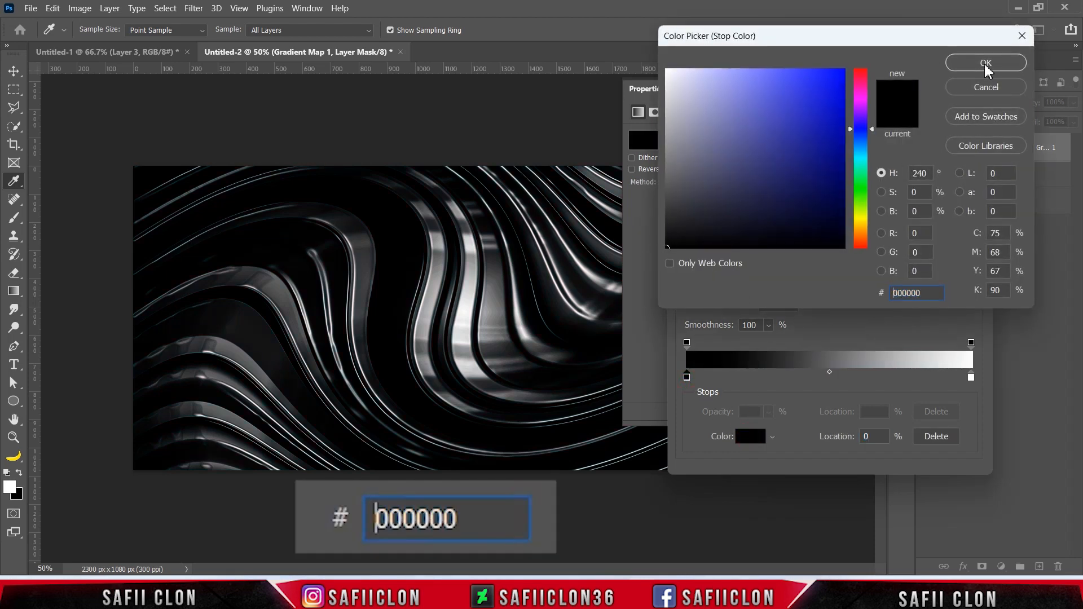
click(986, 63)
Add a color stop at 25% to the Gradient Map's gradient and set its color to 2b85f5.
drag(738, 380, 757, 377)
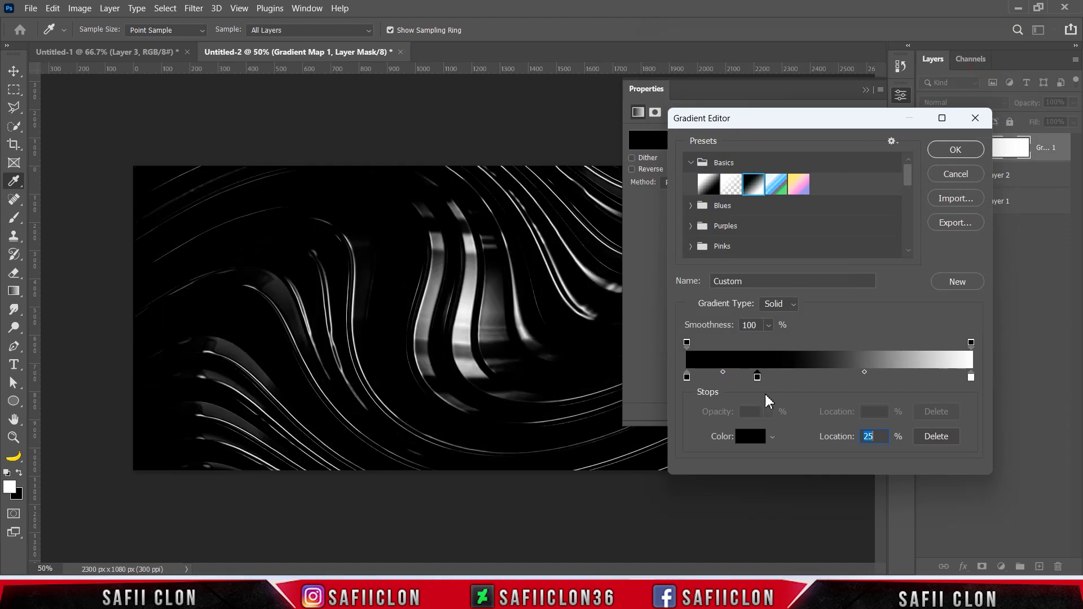
click(753, 436)
drag(924, 293, 868, 301)
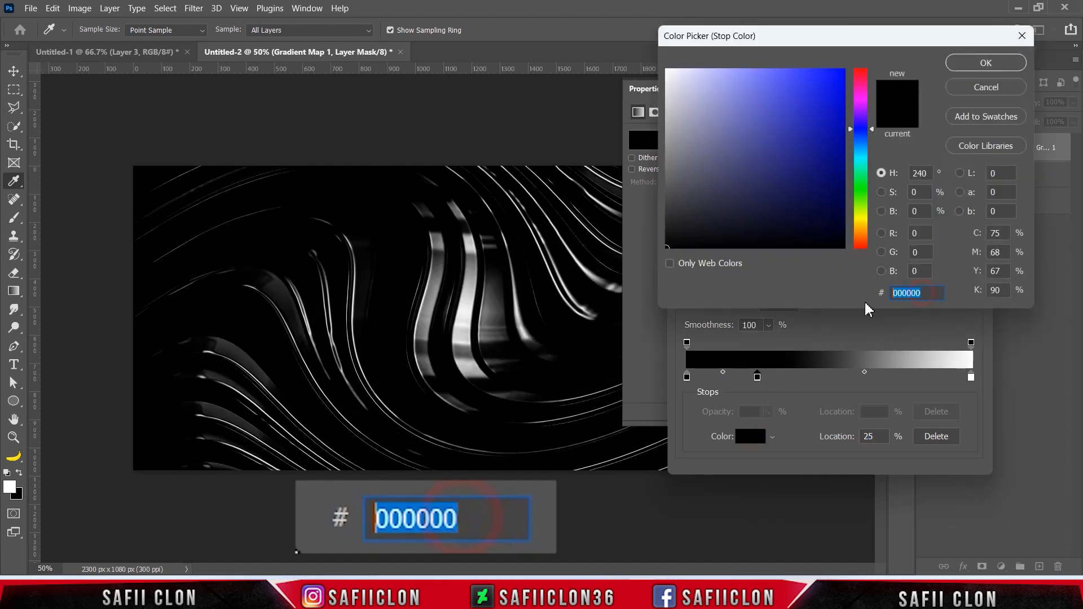
text(2b8)
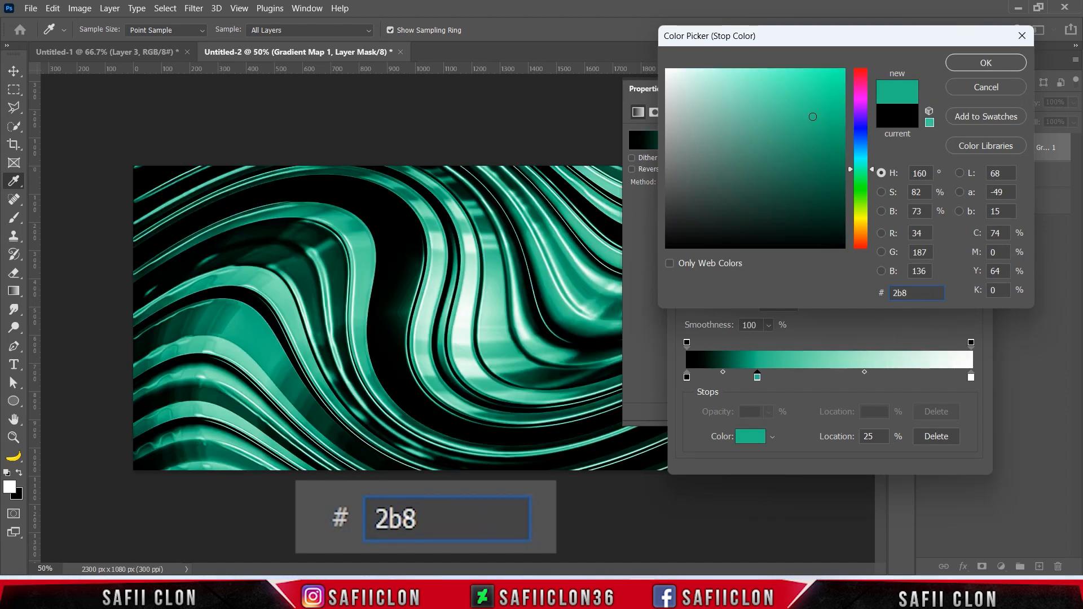
text(5f5)
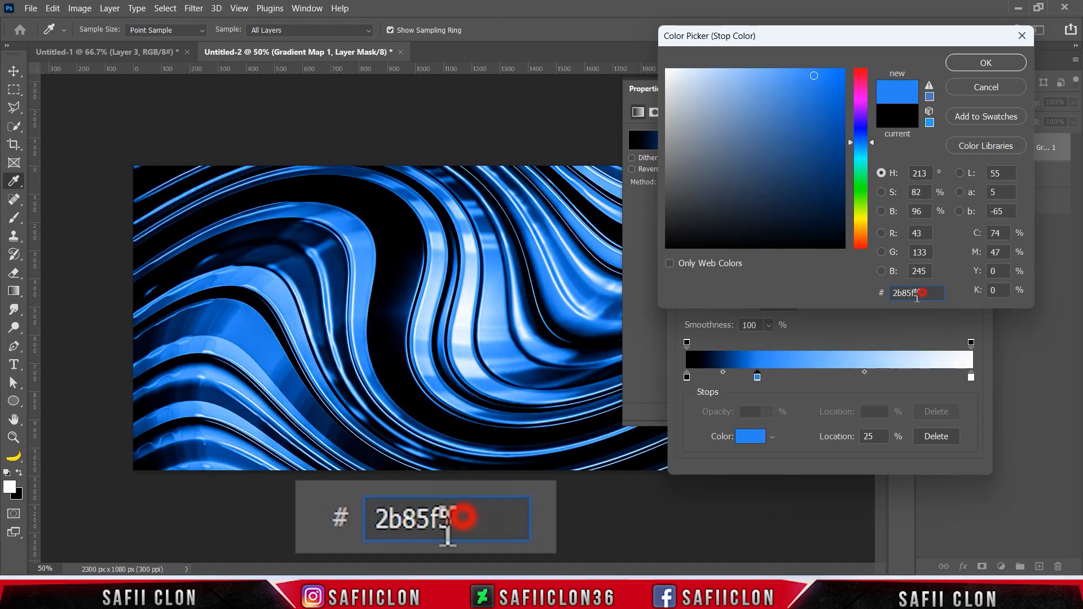
click(964, 64)
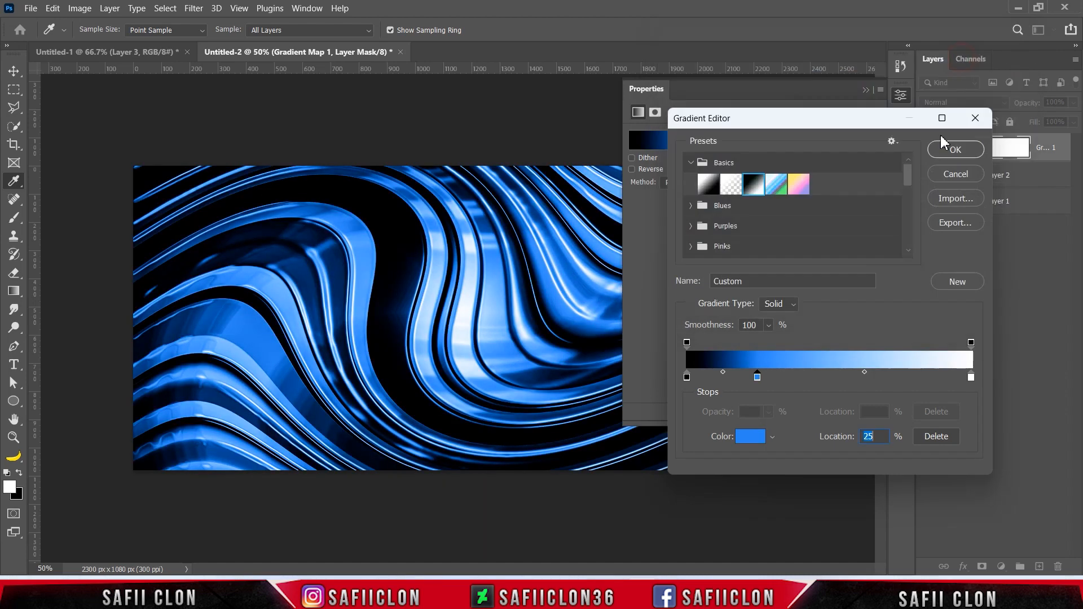
Add a color stop at 50% of the gradient and set its color to ffffff.
click(832, 378)
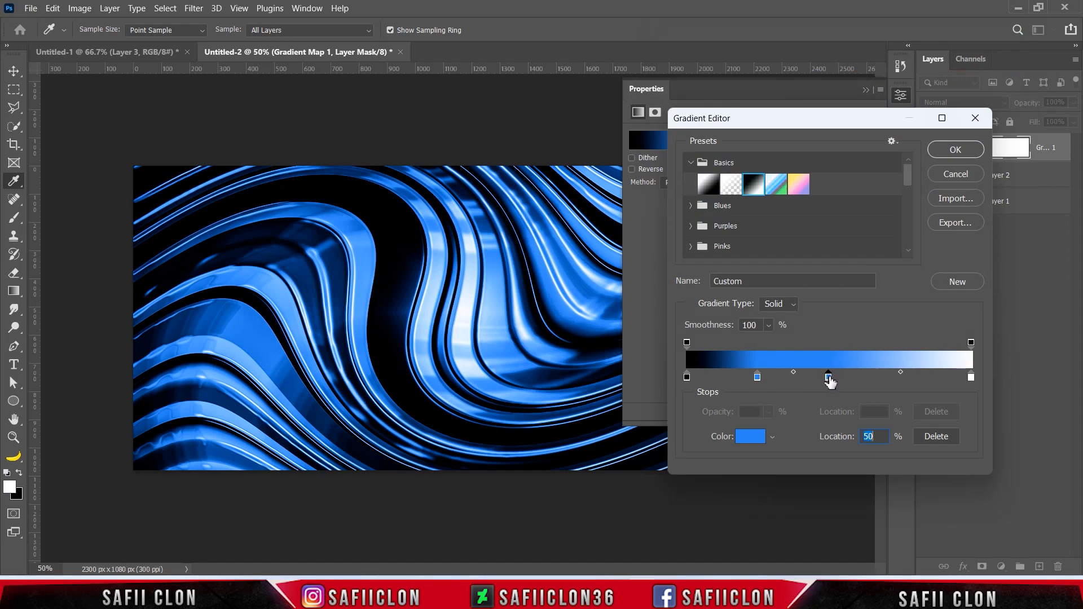
click(750, 436)
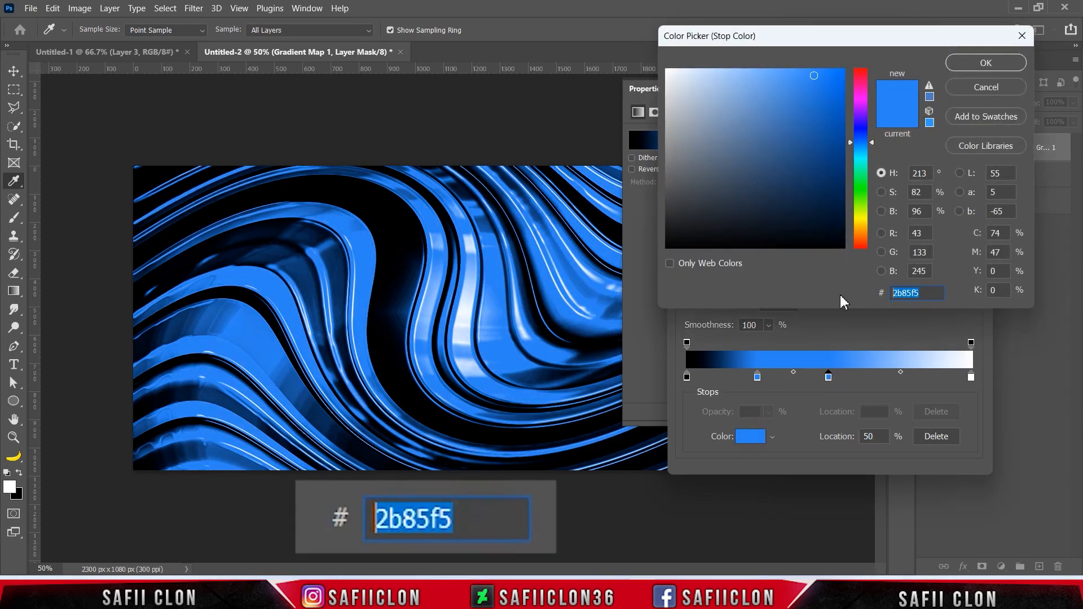
text(ffffff)
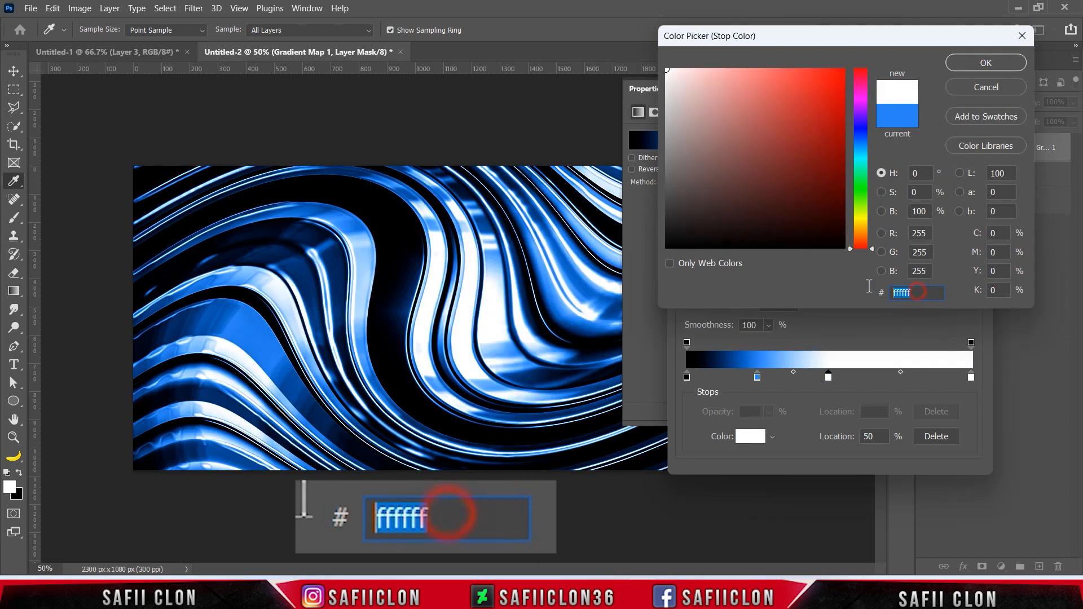
click(976, 65)
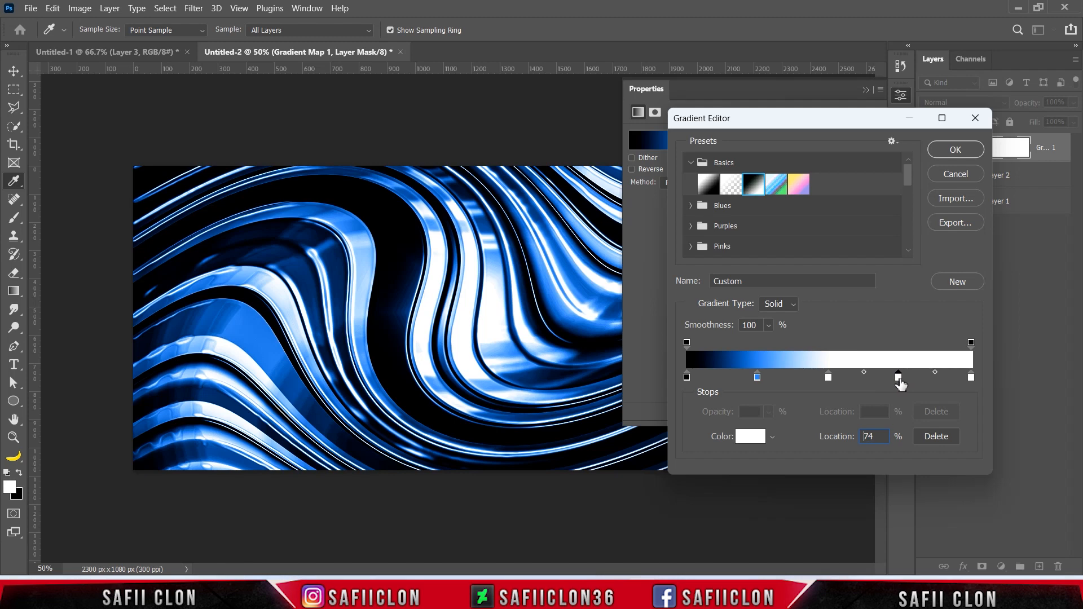
Add a color stop at 75% of the gradient and set its color to ffe432.
click(749, 436)
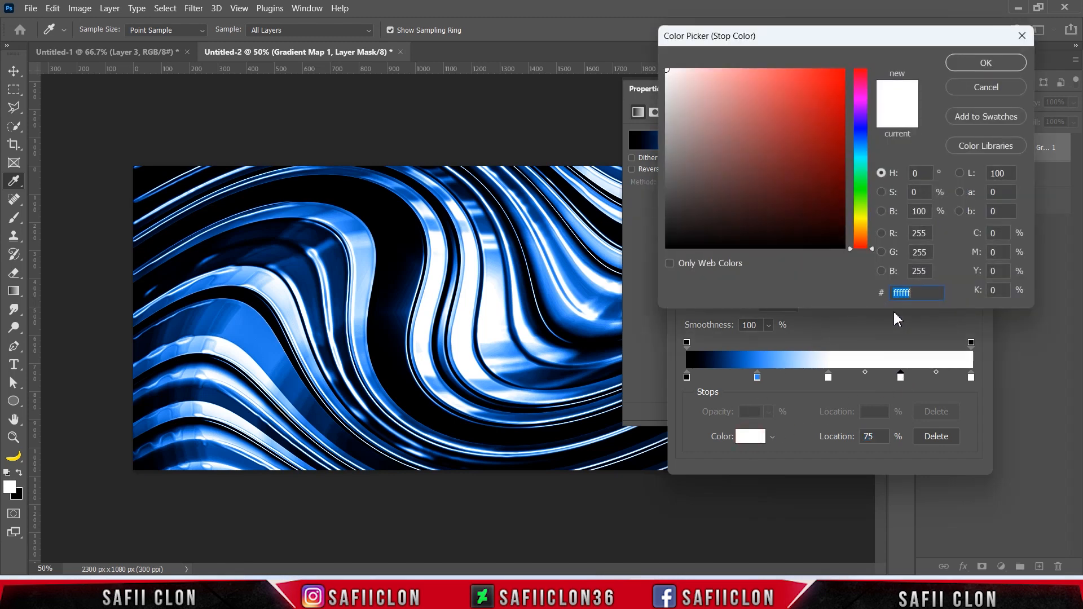
text(ffe4)
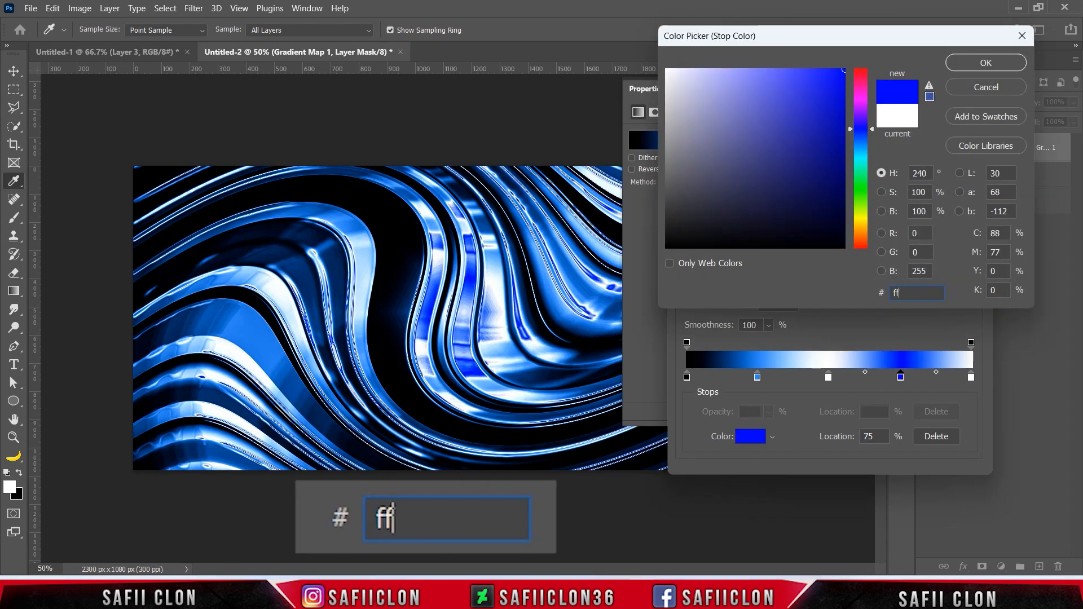
text(32)
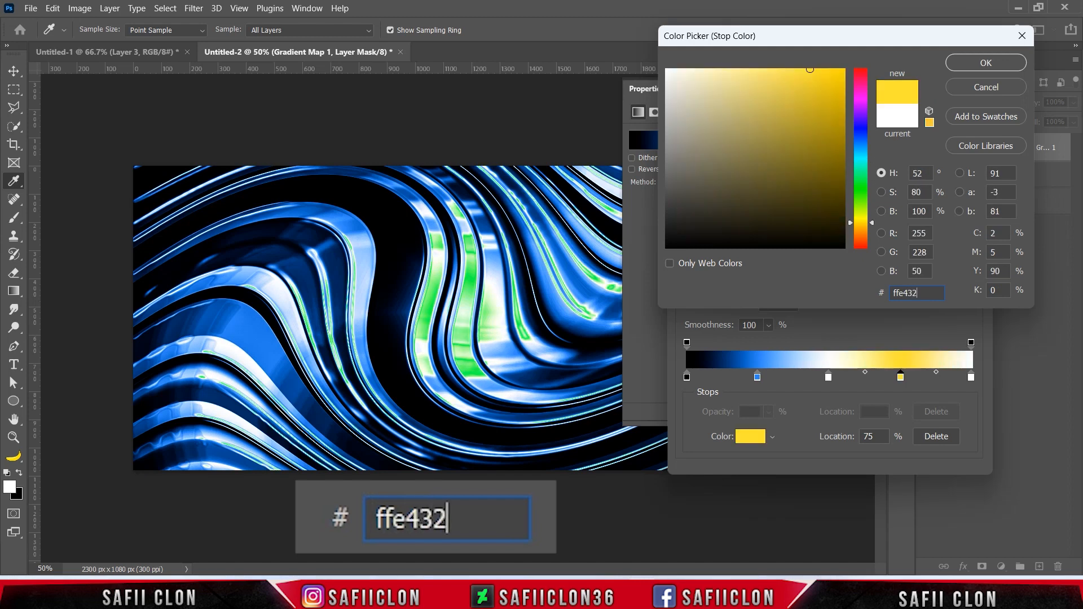
double_click(906, 293)
click(985, 63)
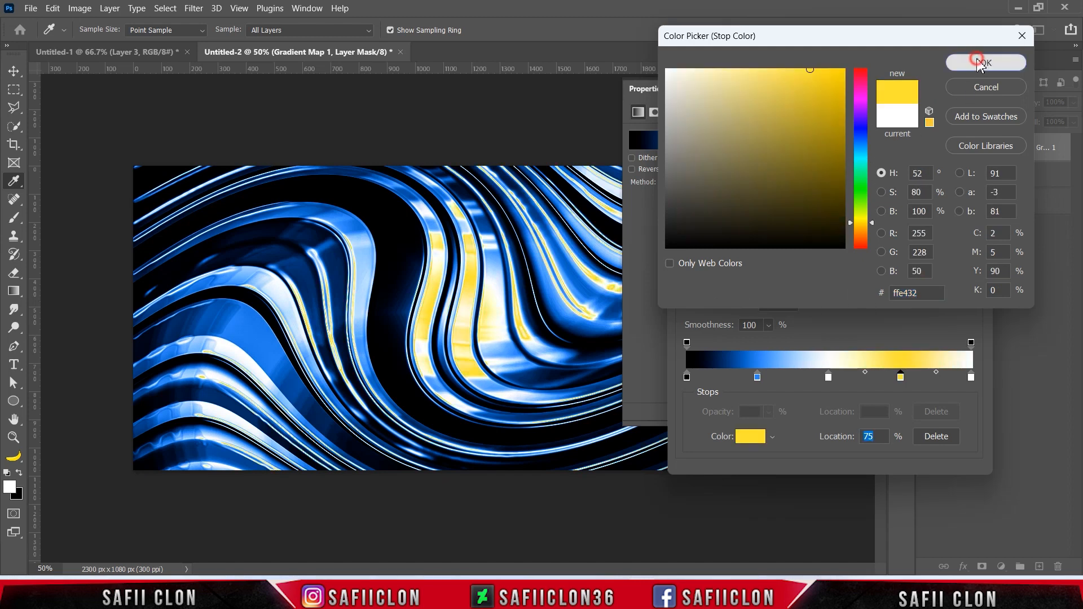
Set the gradient's color stop at 100% to 000000, then apply the gradient and collapse the adjustment's properties.
click(971, 377)
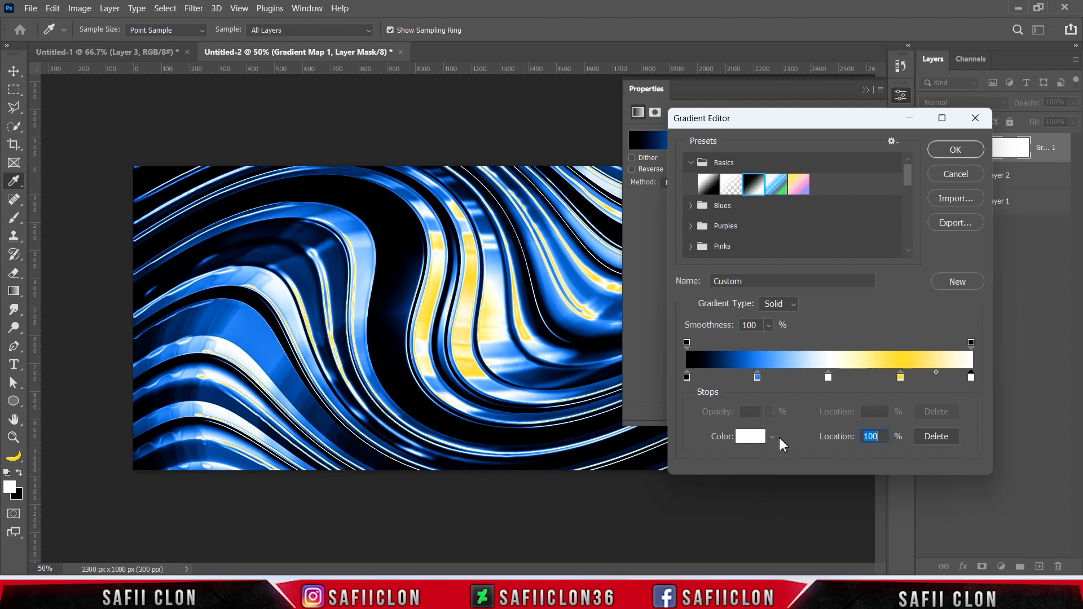
click(743, 437)
double_click(914, 293)
text(ff04ff)
mouse_move(829, 93)
mouse_down()
mouse_move(792, 173)
mouse_move(663, 248)
mouse_up()
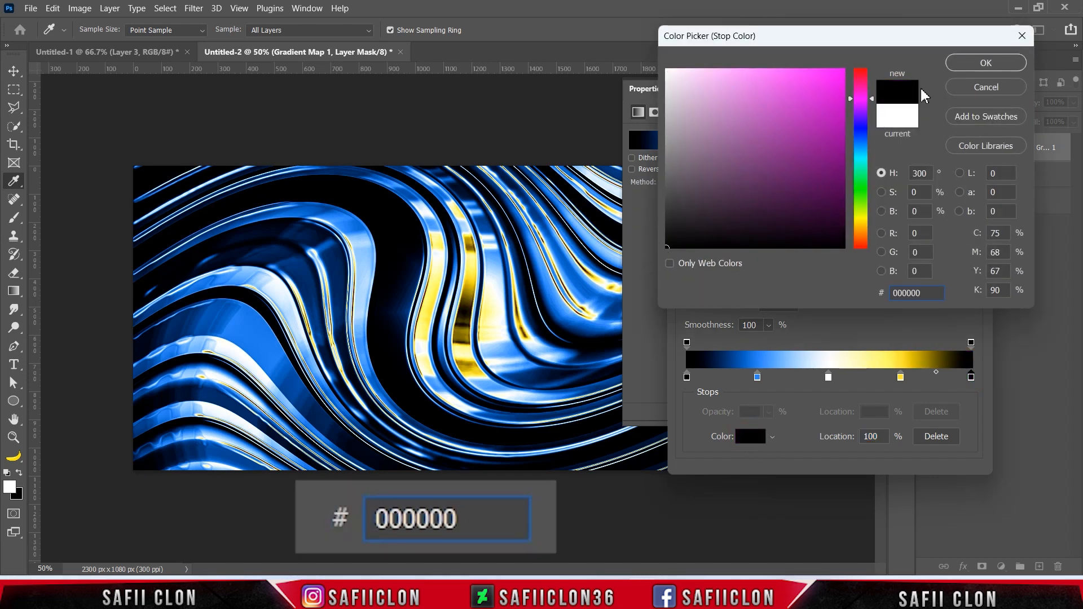
click(986, 62)
click(956, 151)
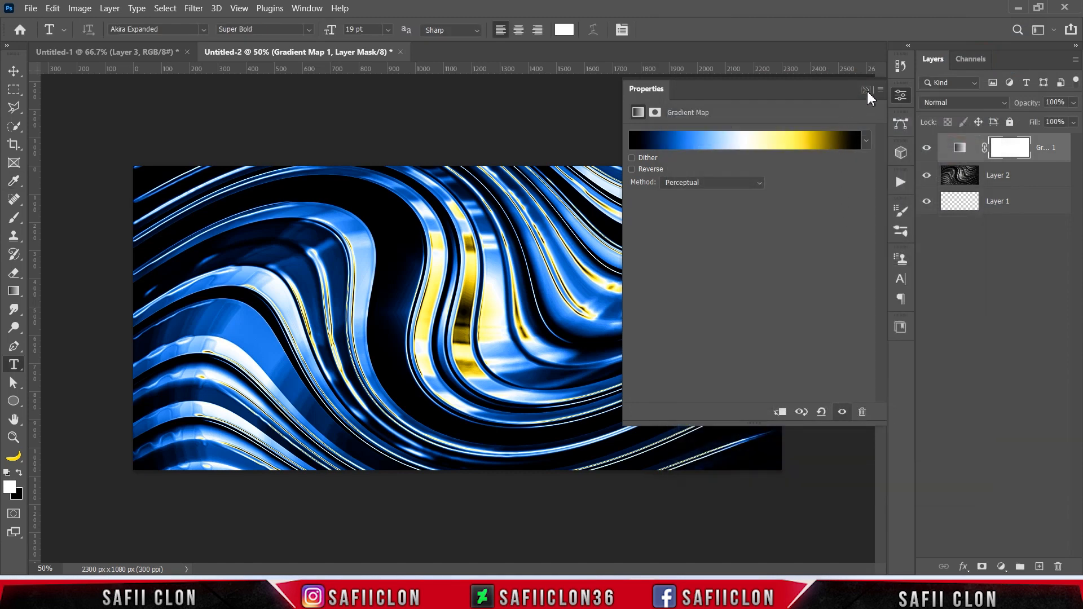
click(867, 91)
Compare the wave image with and without the Gradient Map adjustment.
click(927, 149)
click(927, 149)
click(927, 150)
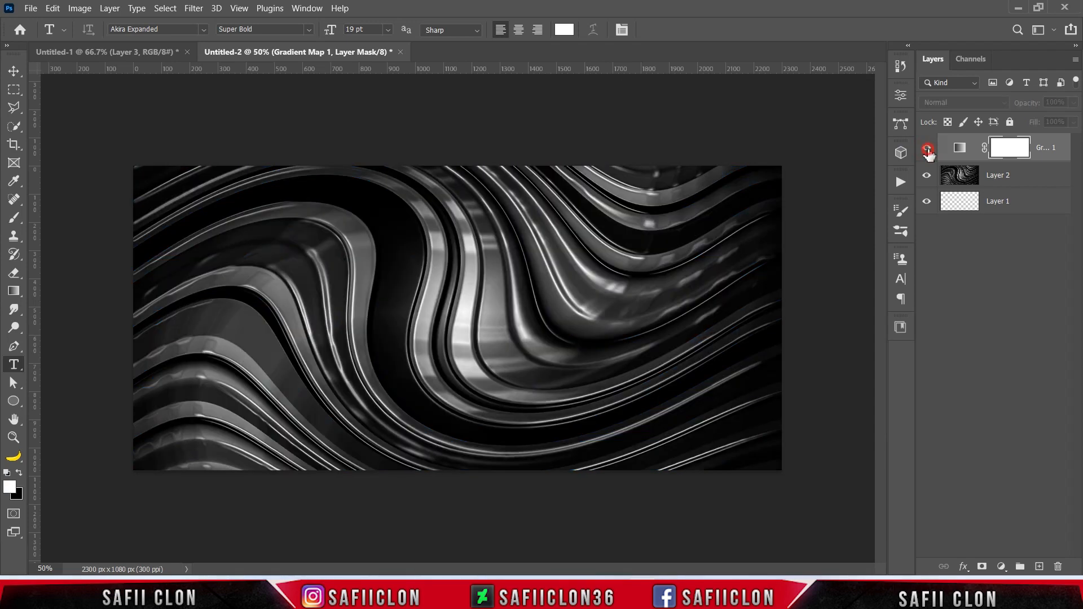
click(927, 149)
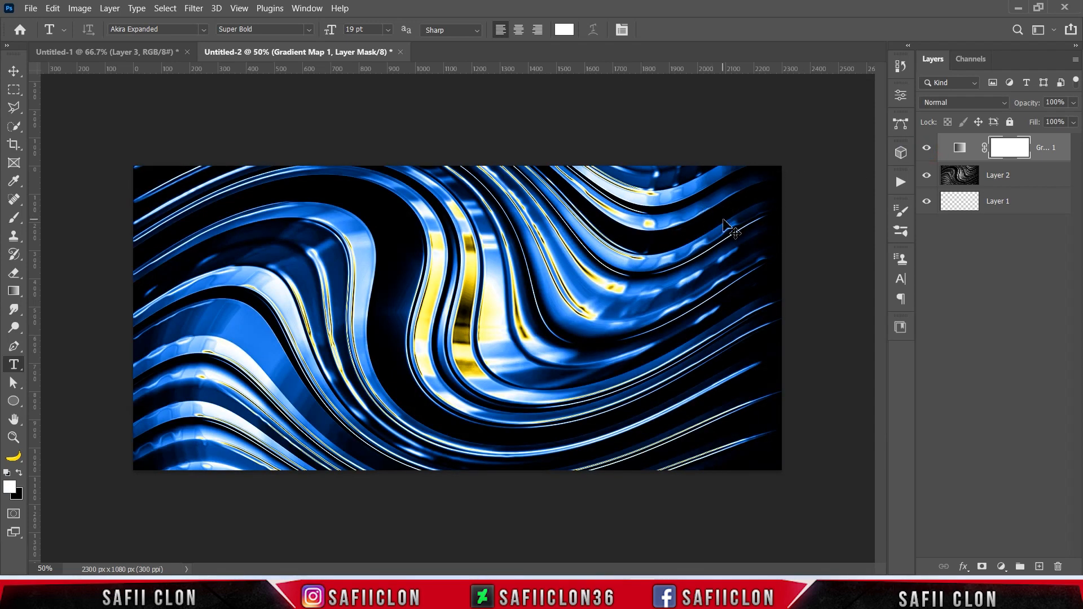
Examine the colored waves both close up and as a whole canvas.
key(ctrl+minus)
key(ctrl+minus)
key(ctrl+plus)
key(ctrl+plus)
key(ctrl+plus)
key(ctrl+plus)
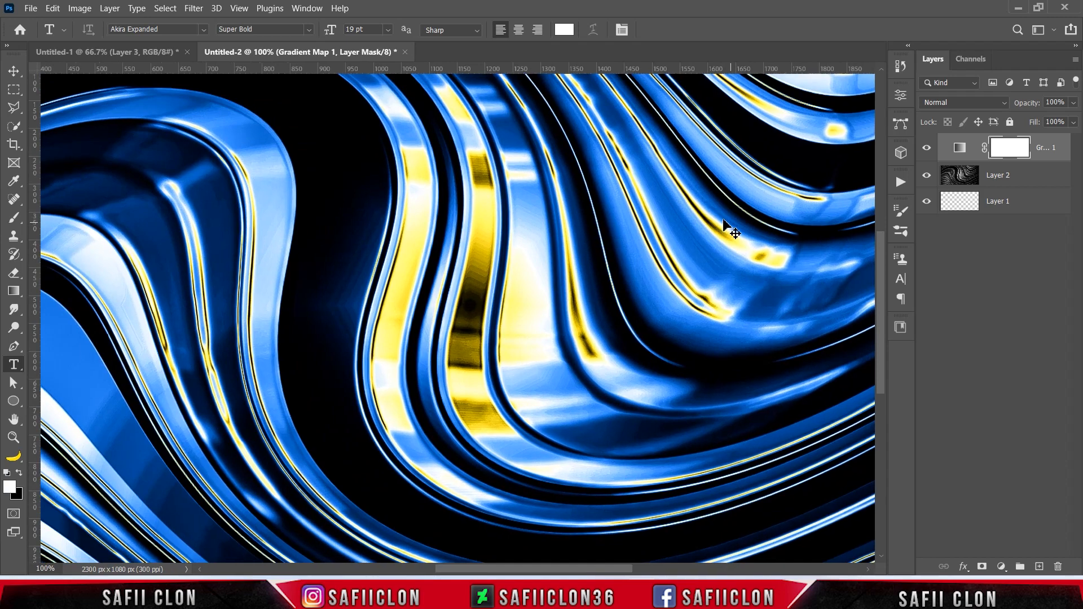
key(ctrl+minus)
key(ctrl+minus)
key(ctrl+minus)
key(ctrl+plus)
key(ctrl+plus)
key(ctrl+minus)
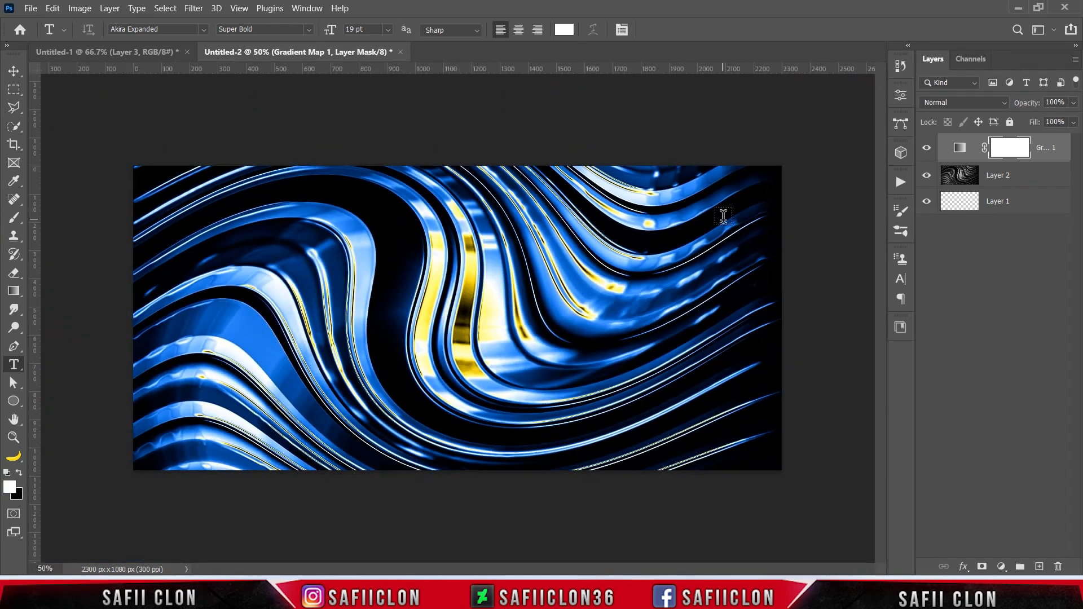